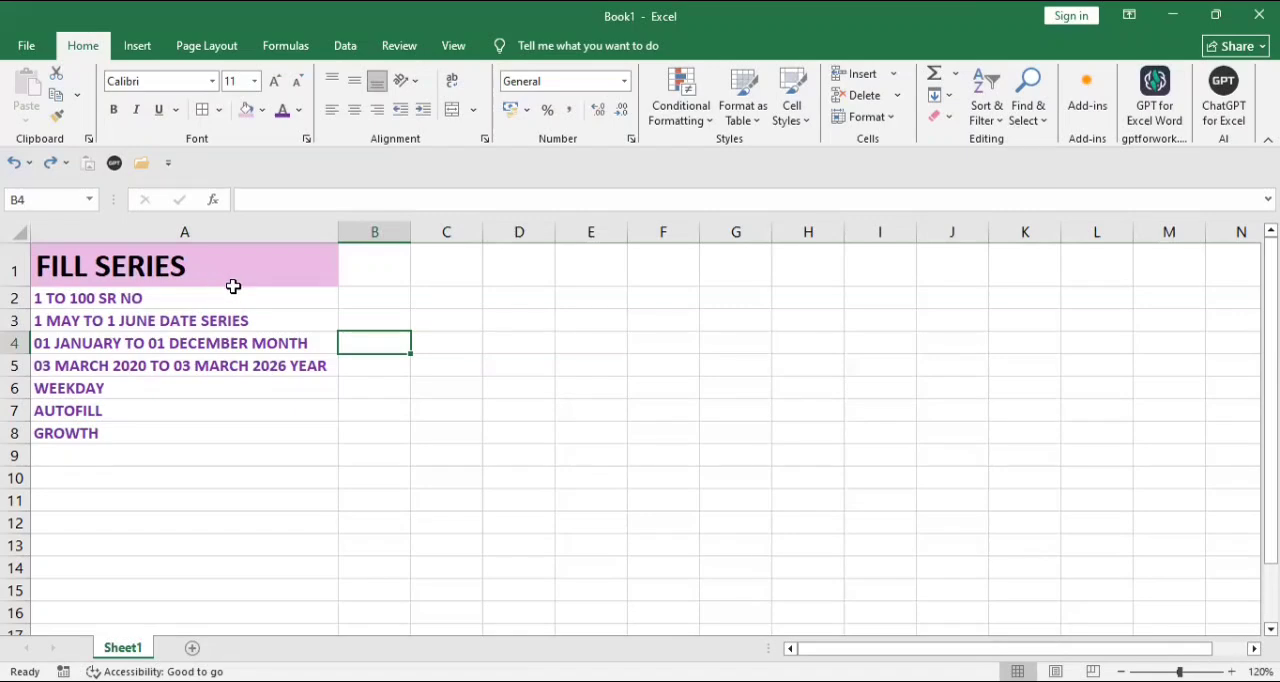
Step: Enter the starting number 1 in cell B2
{"action": "left_click", "coordinate": [391, 301]}
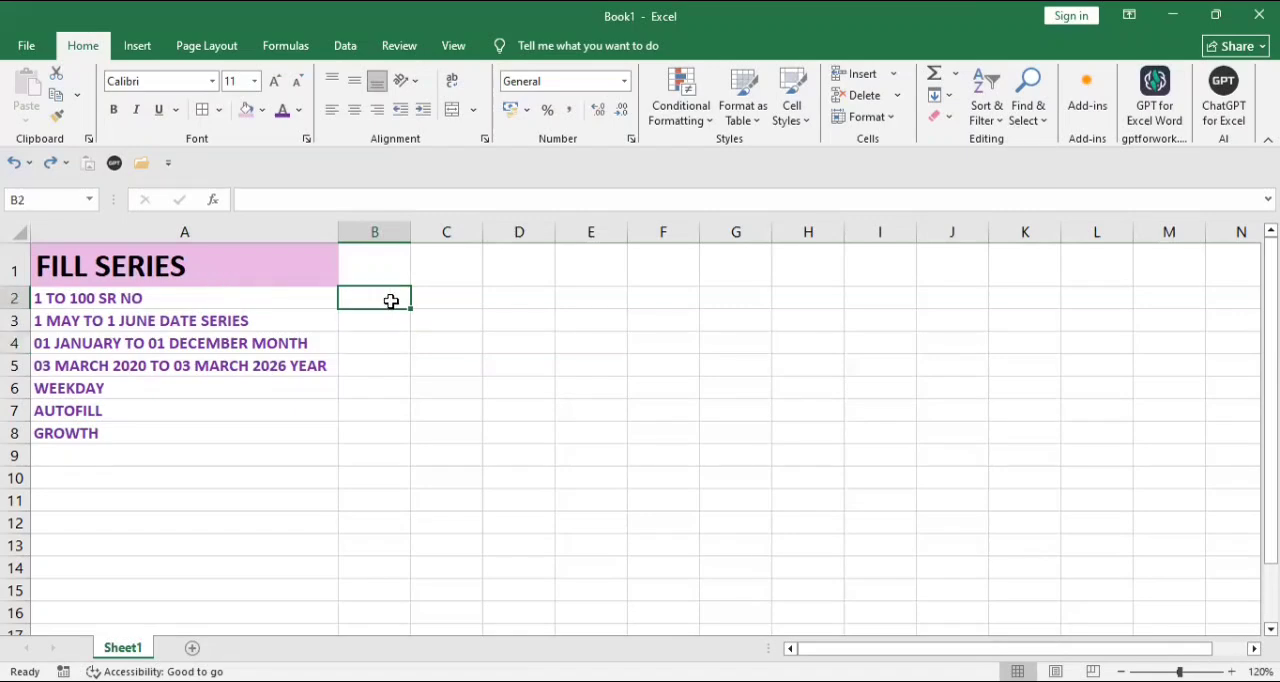
{"action": "type", "text": "1"}
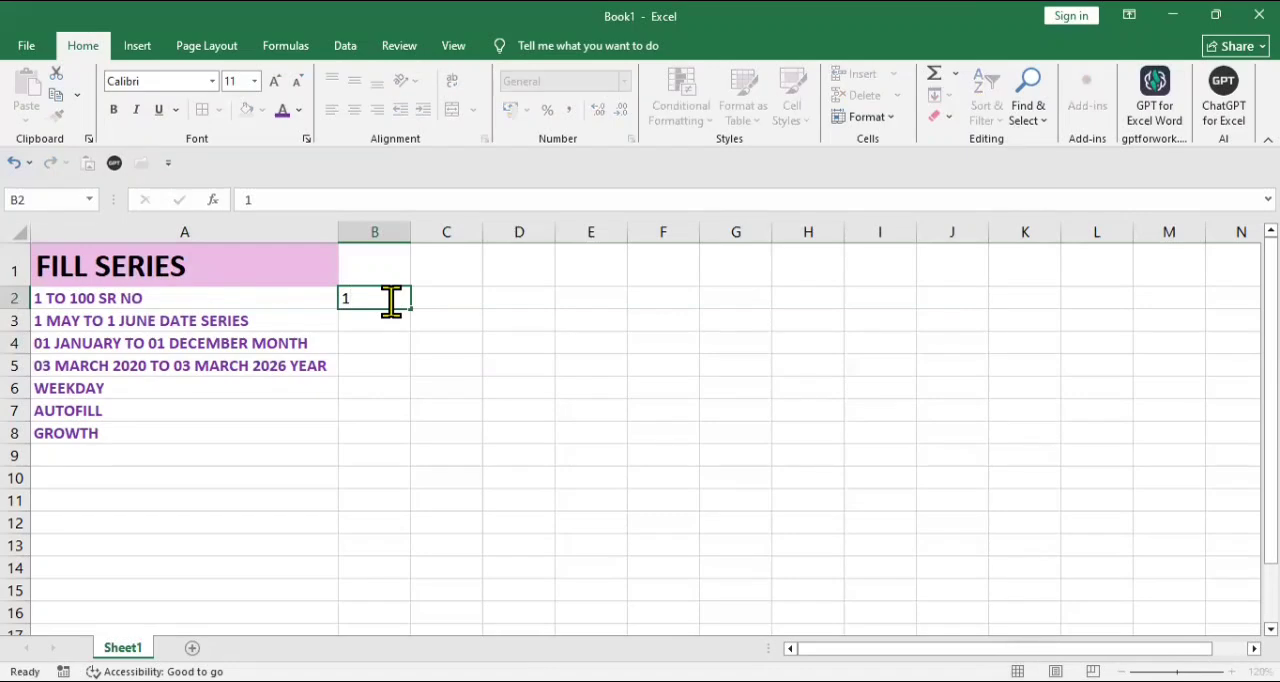
{"action": "key", "text": "Return"}
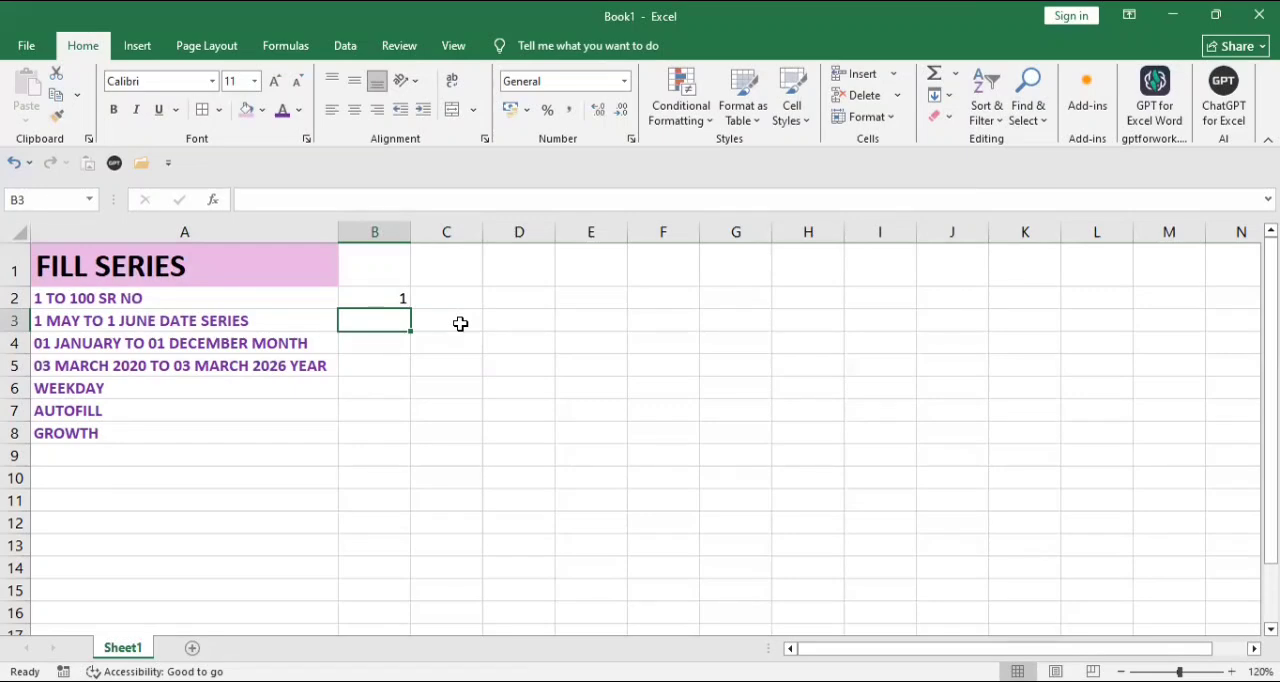
Step: Fill a linear series down column B from B2 with step value 1 and stop value 100, and check its end
{"action": "left_click", "coordinate": [387, 297]}
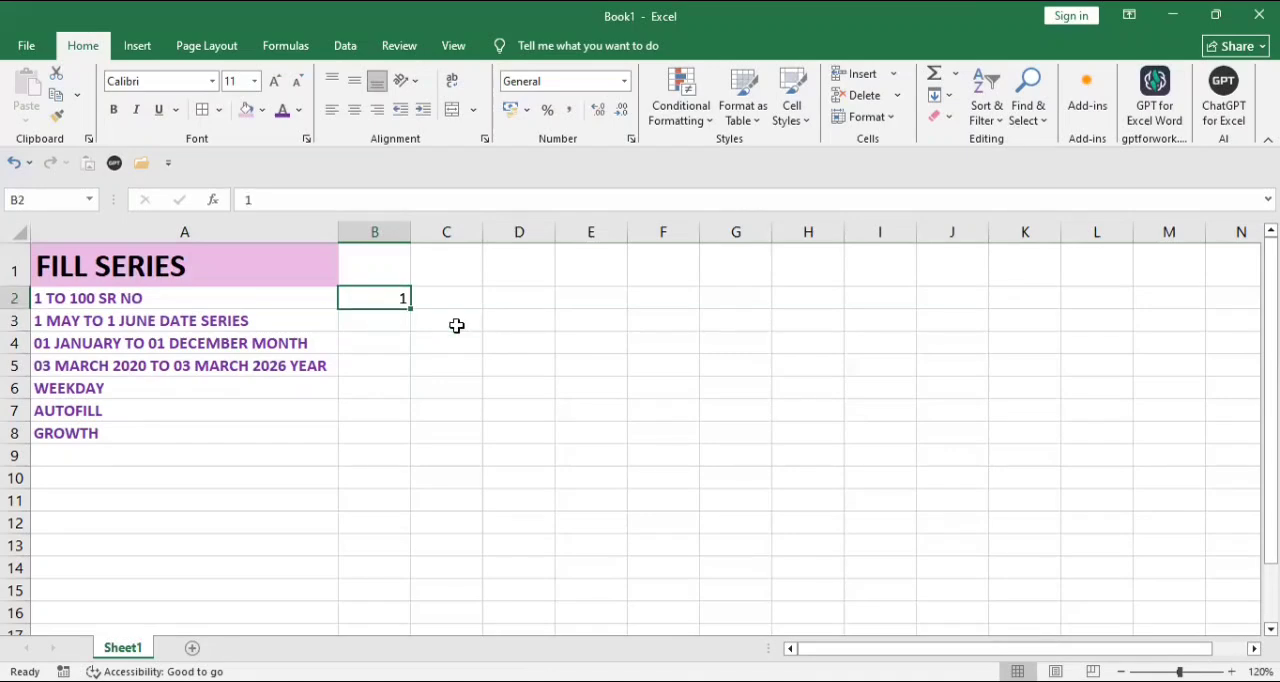
{"action": "left_click", "coordinate": [940, 94]}
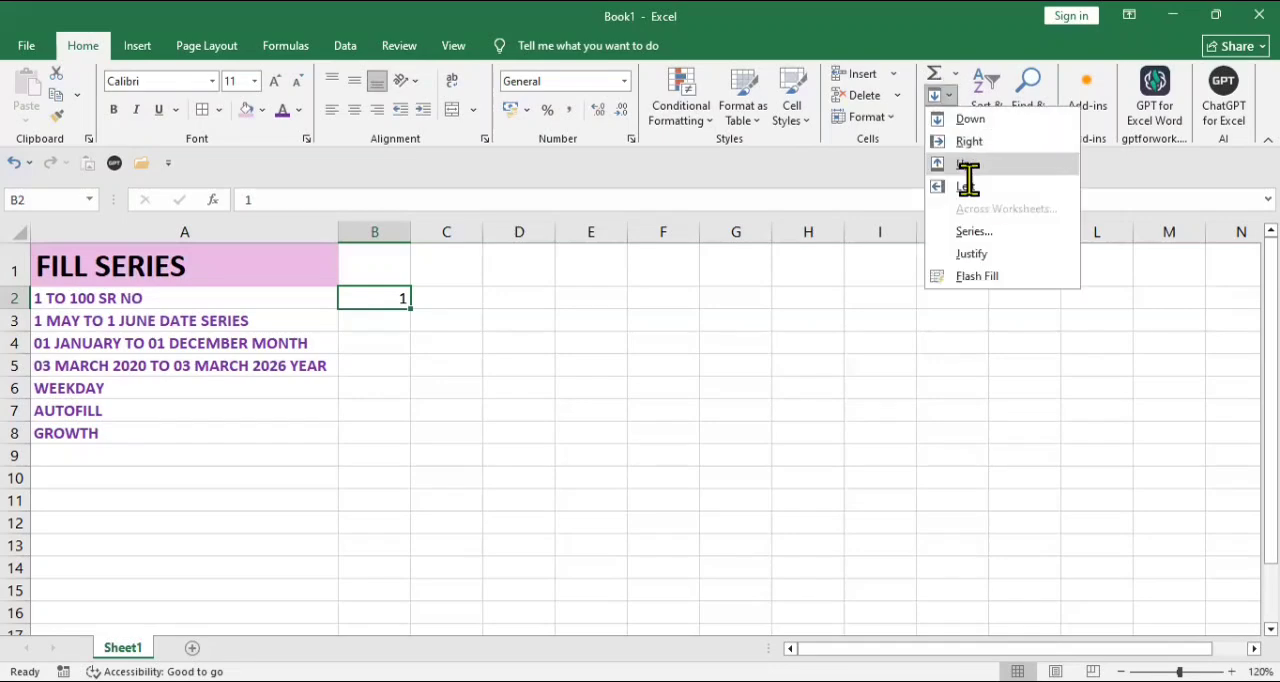
{"action": "left_click", "coordinate": [973, 232]}
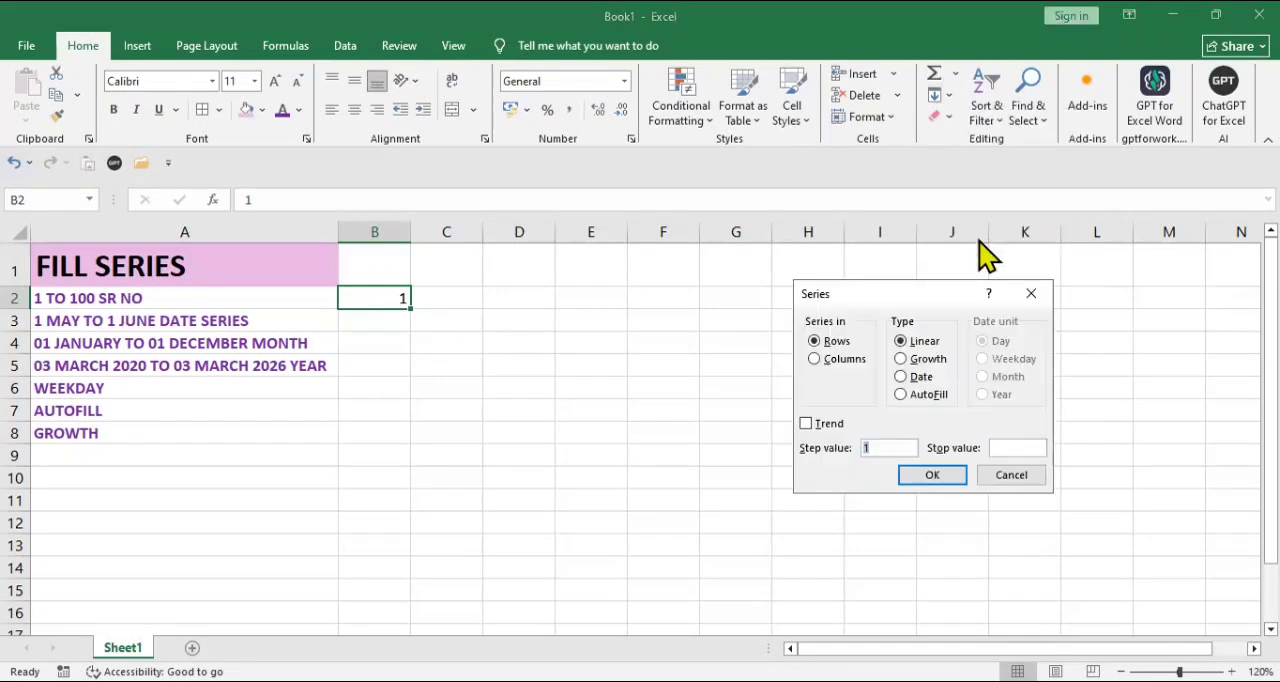
{"action": "left_click", "coordinate": [841, 362]}
{"action": "left_click", "coordinate": [1020, 442]}
{"action": "type", "text": "100"}
{"action": "left_click", "coordinate": [932, 476]}
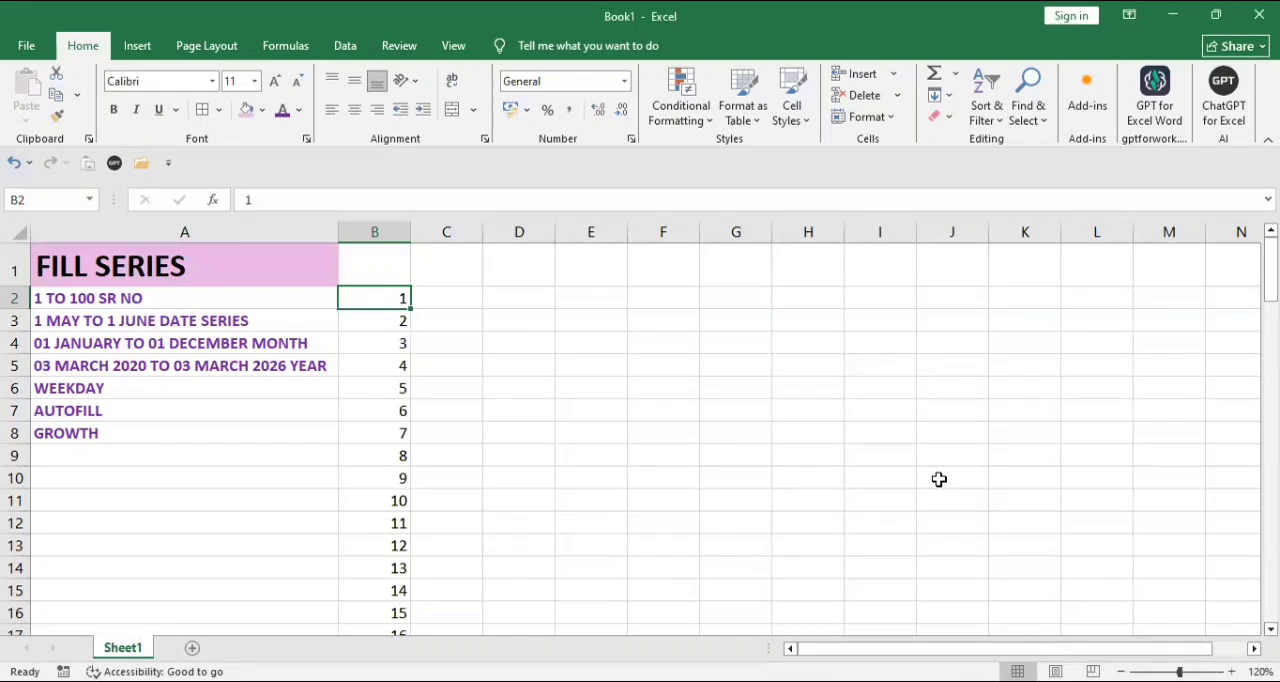
{"action": "key", "text": "ctrl+Down"}
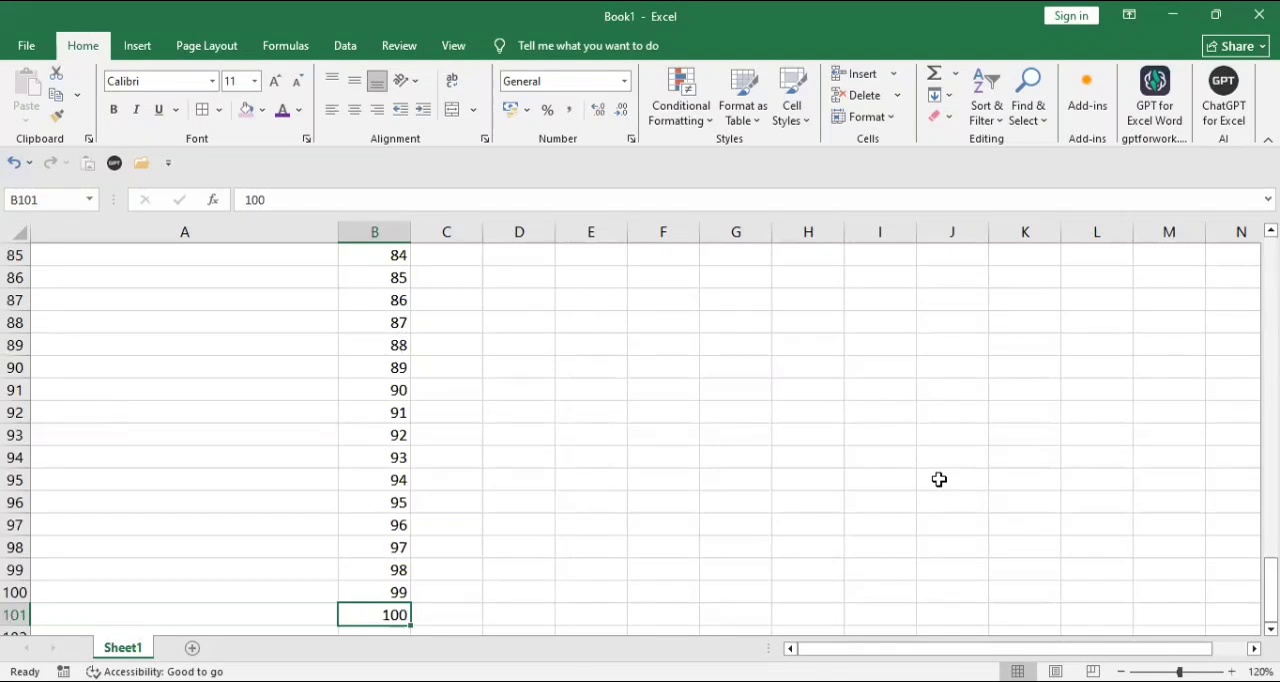
{"action": "key", "text": "Left"}
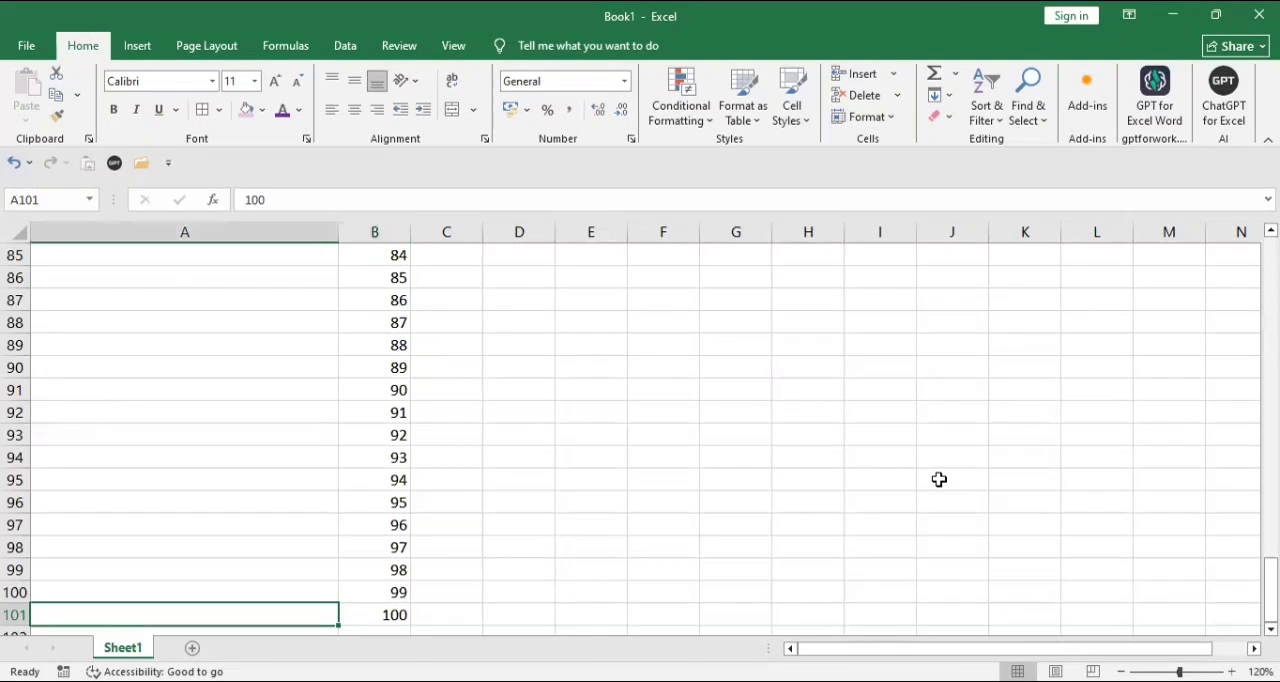
{"action": "key", "text": "Right"}
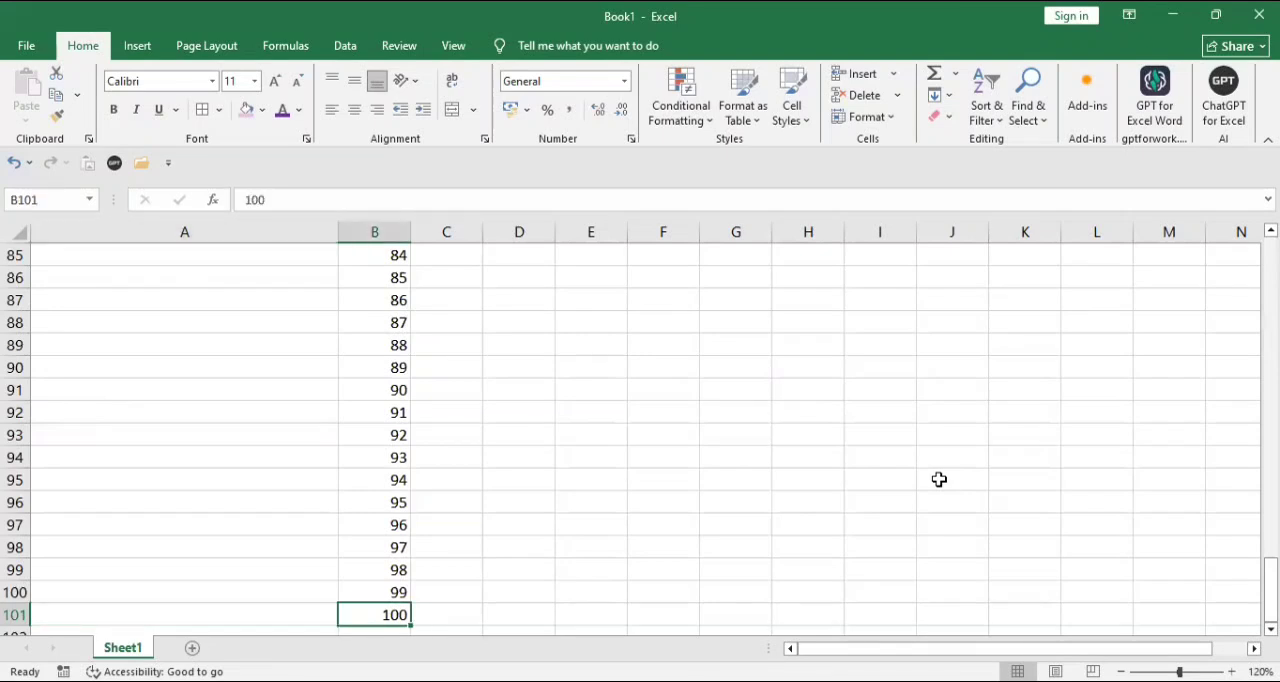
{"action": "key", "text": "ctrl+Up"}
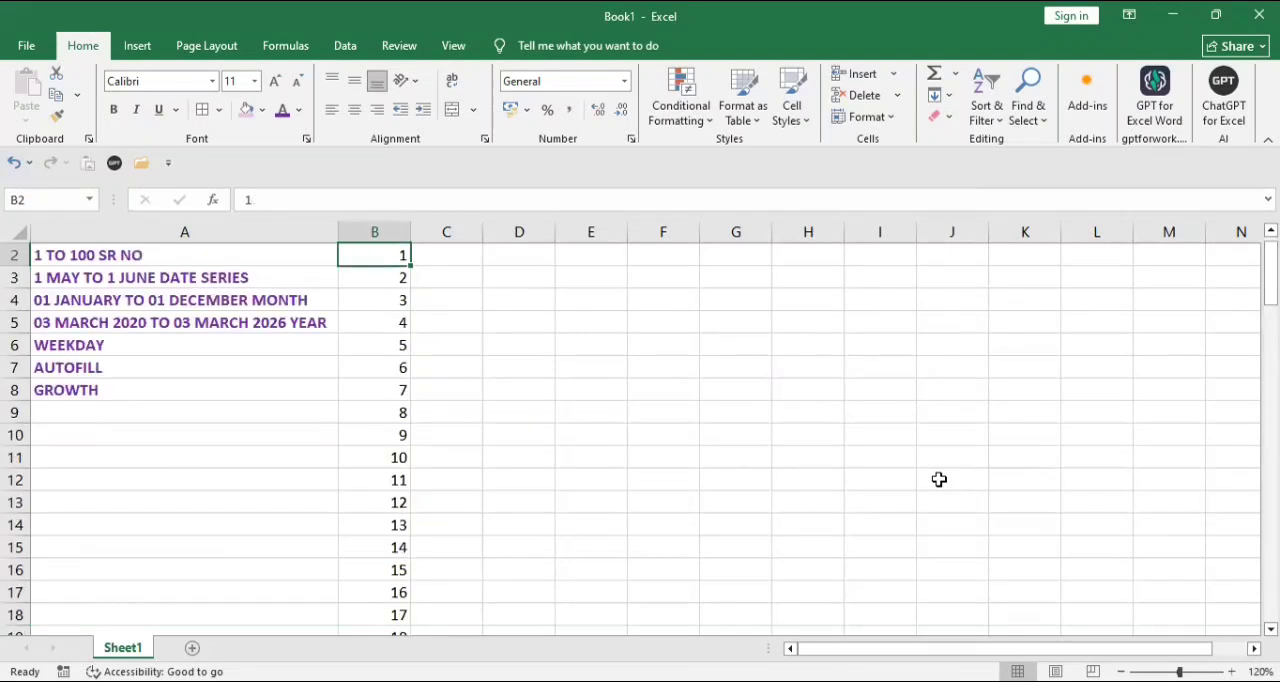
Step: Enter the start date 01-05-2026 in cell C2
{"action": "key", "text": "Right"}
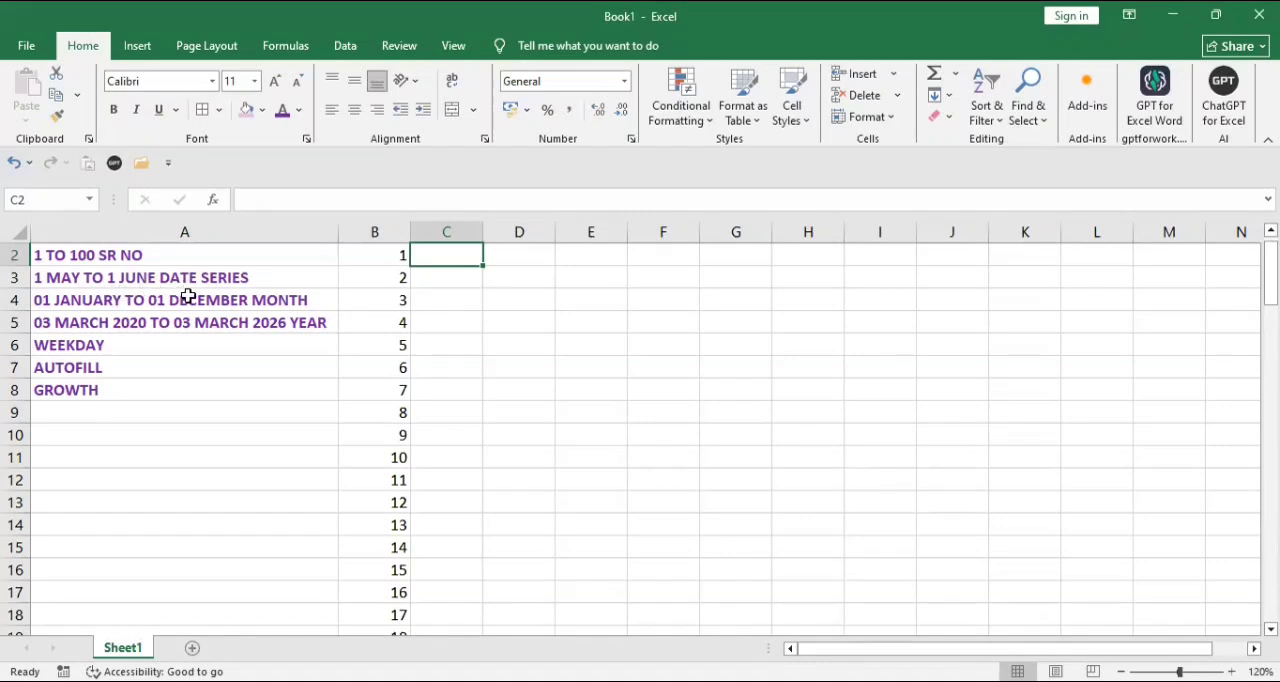
{"action": "type", "text": "01"}
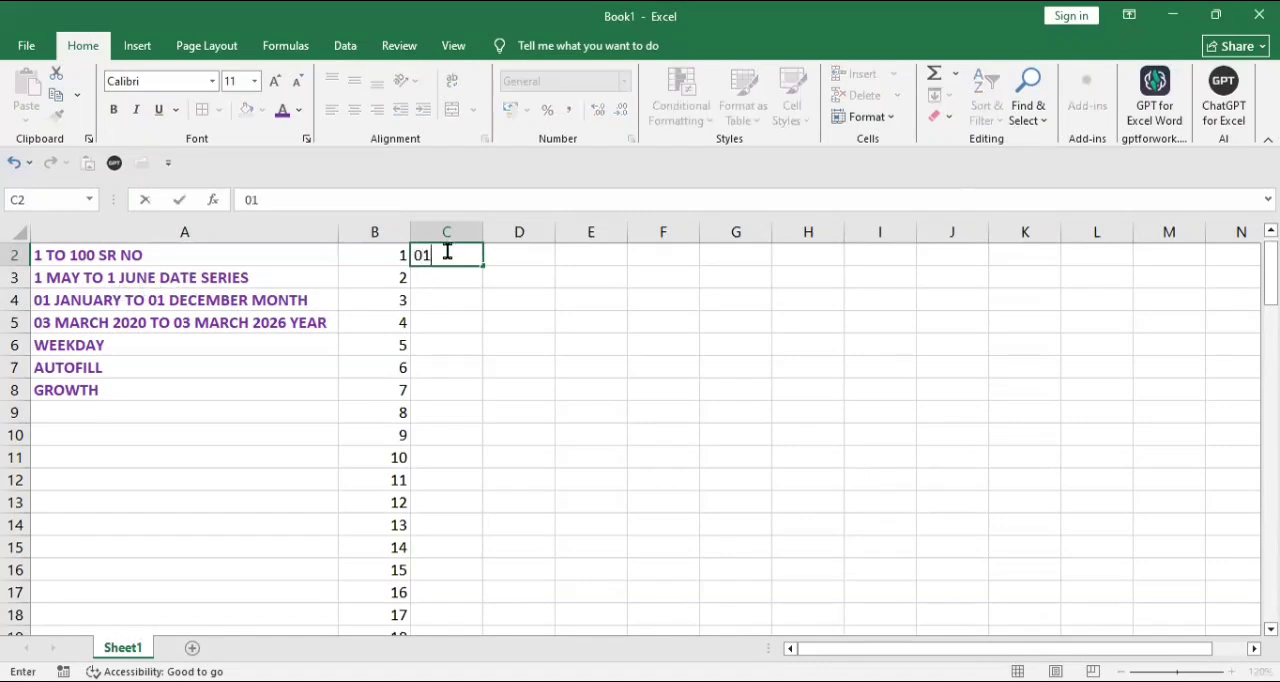
{"action": "type", "text": "-05-2026"}
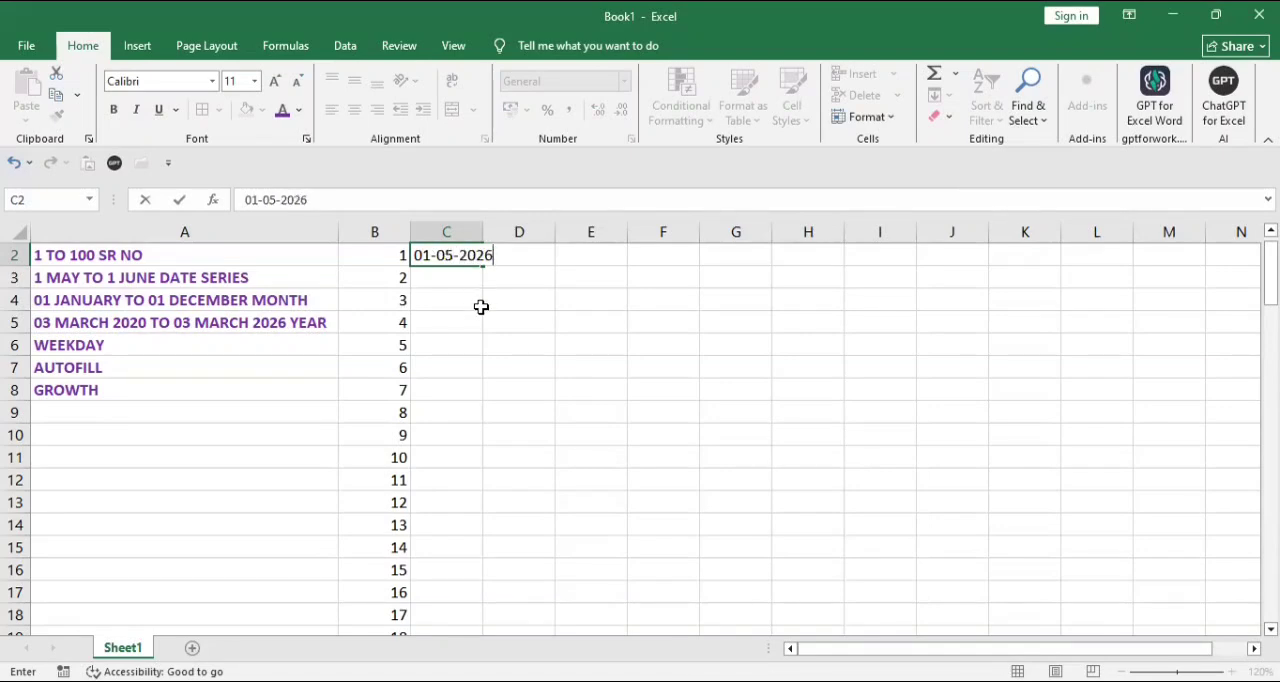
{"action": "left_click", "coordinate": [481, 303]}
{"action": "left_click", "coordinate": [466, 255]}
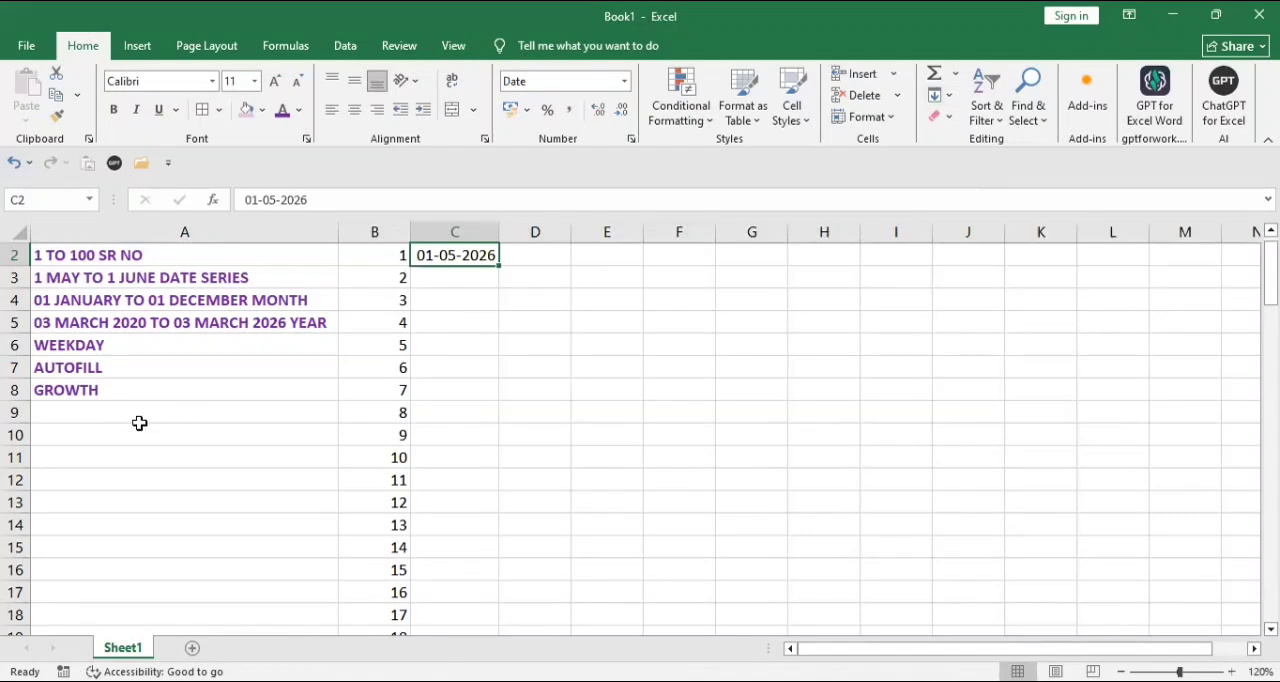
Step: Enter the label FILL SERIES in cell A10
{"action": "left_click", "coordinate": [94, 430]}
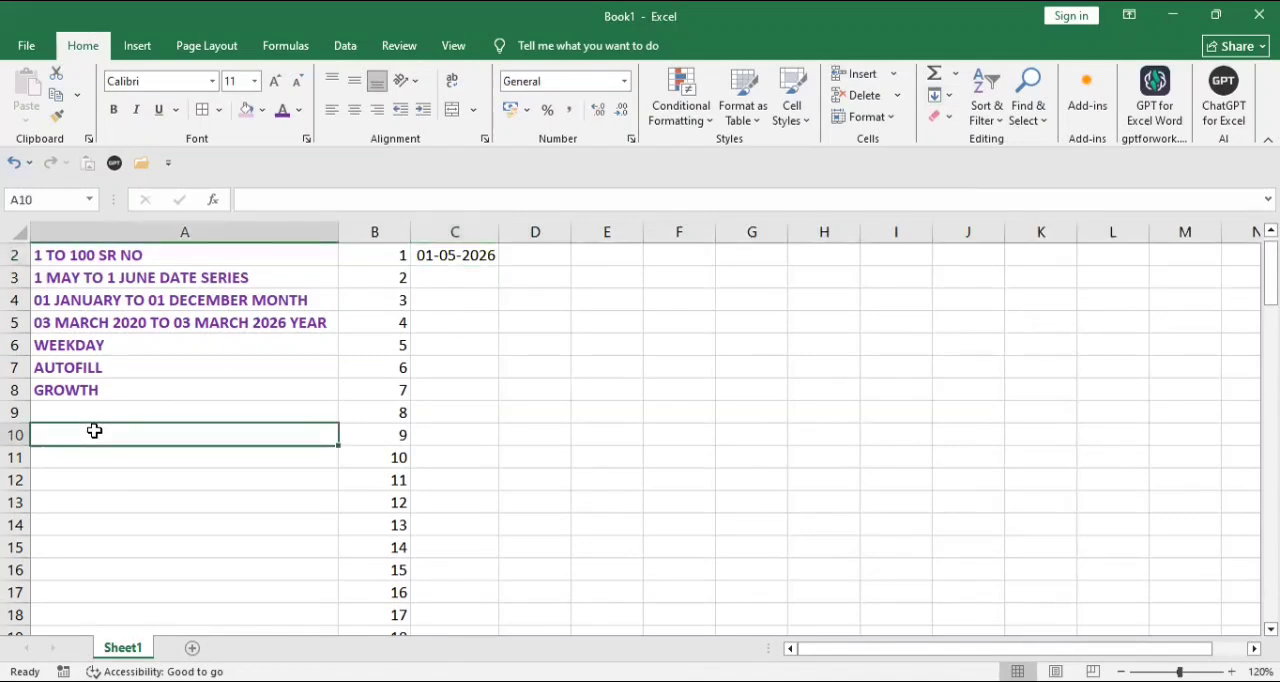
{"action": "type", "text": "FI"}
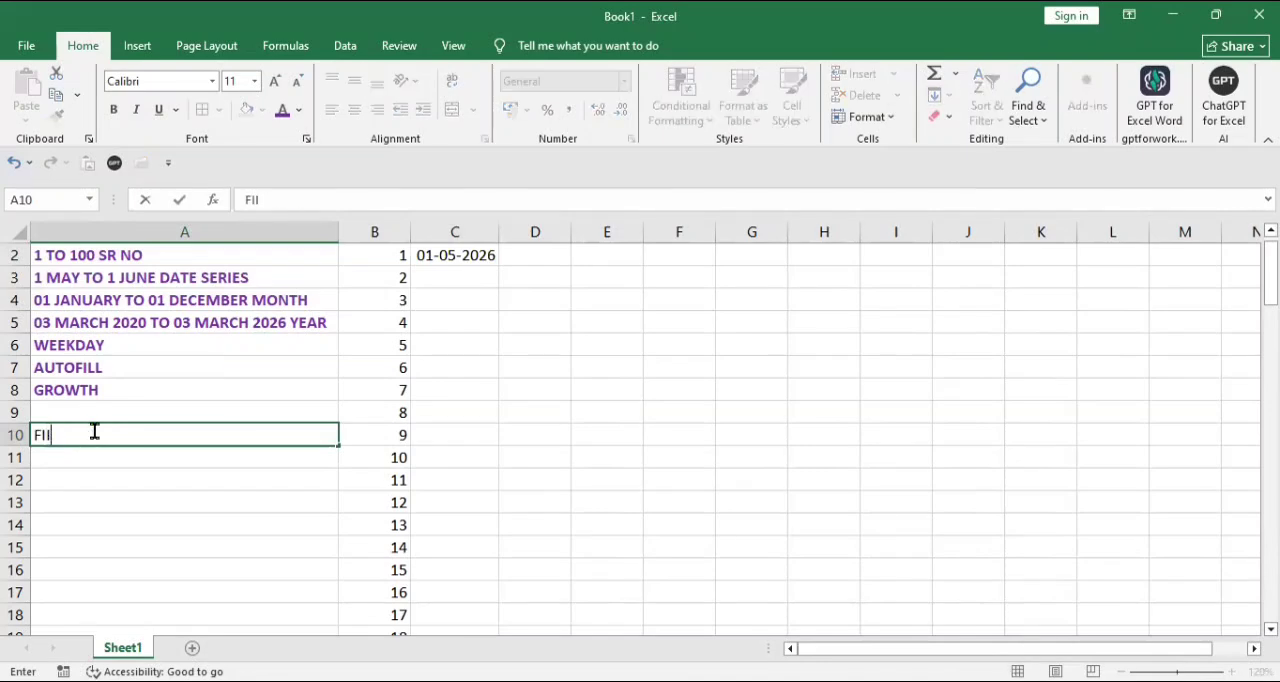
{"action": "type", "text": "LL SERIES"}
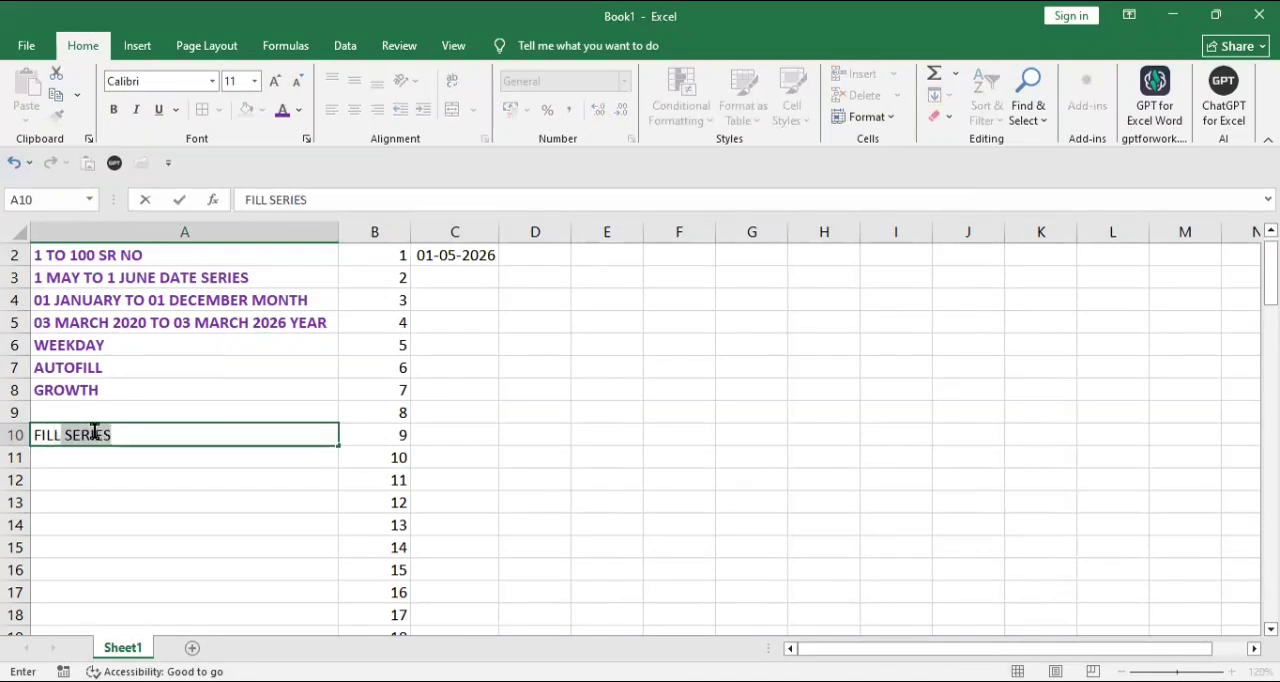
{"action": "key", "text": "Tab"}
Step: Append the shortcut note ALT+H+FI+S to the FILL SERIES label in A10
{"action": "left_click", "coordinate": [94, 430]}
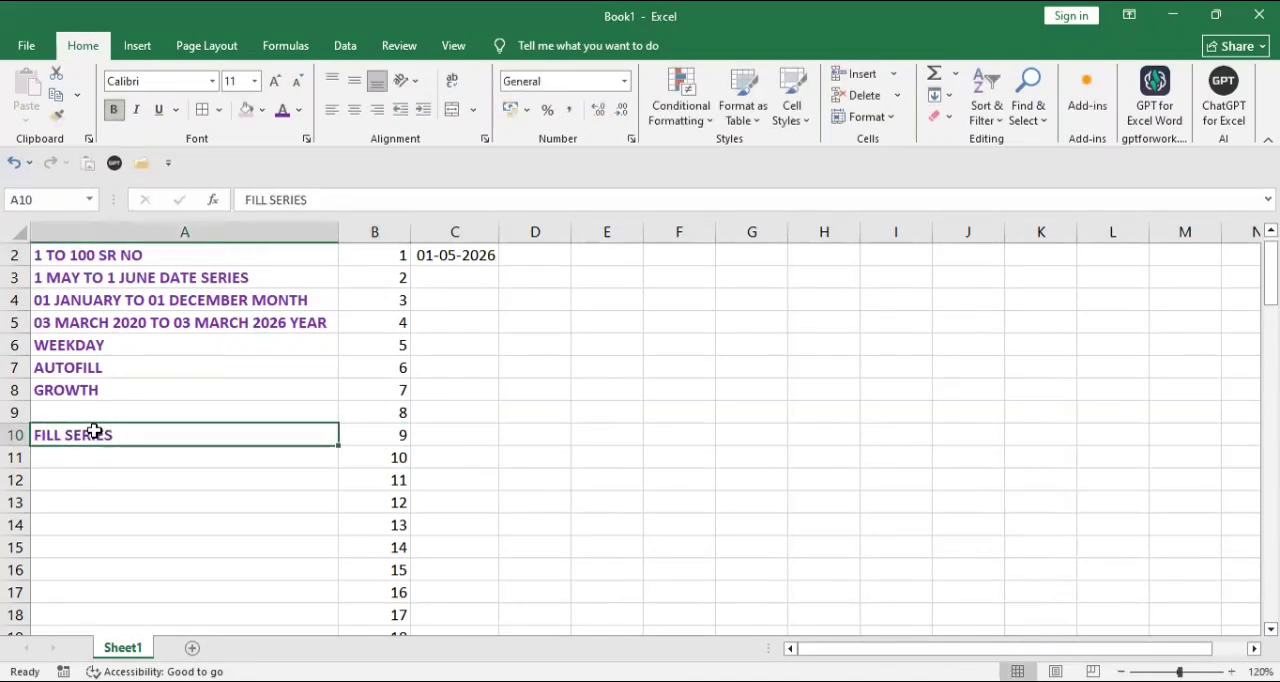
{"action": "key", "text": "F2"}
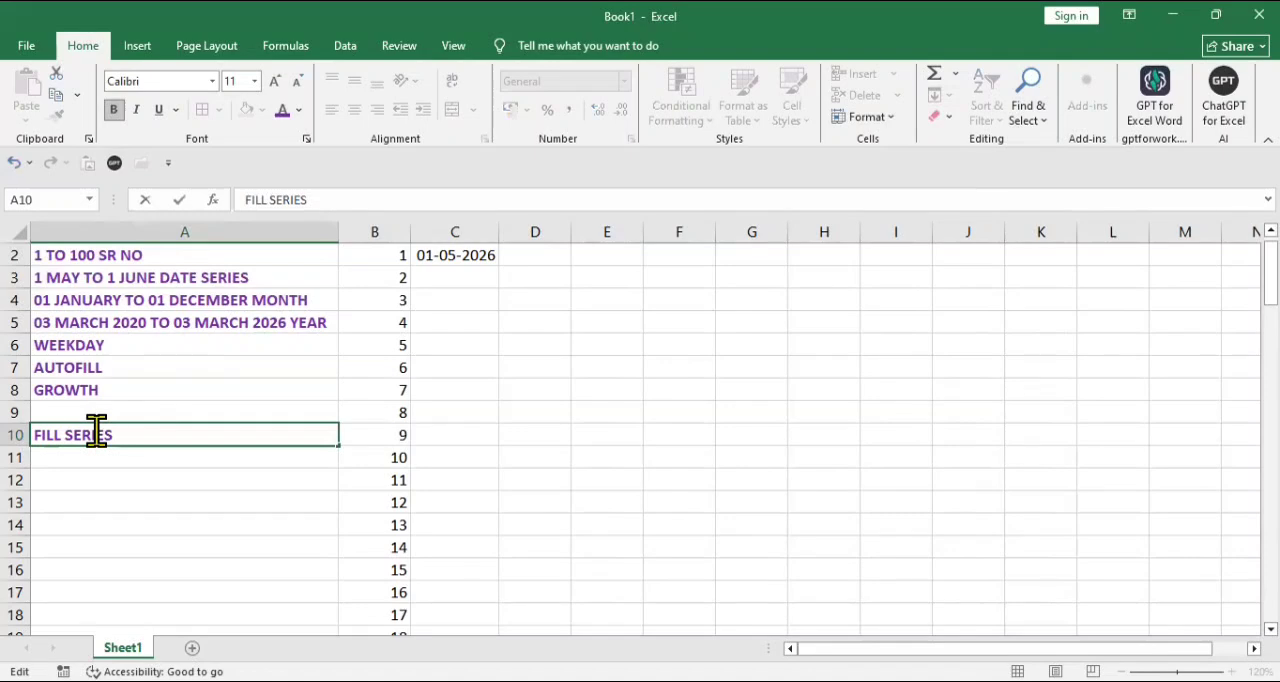
{"action": "type", "text": "ALT+H"}
{"action": "type", "text": "_F"}
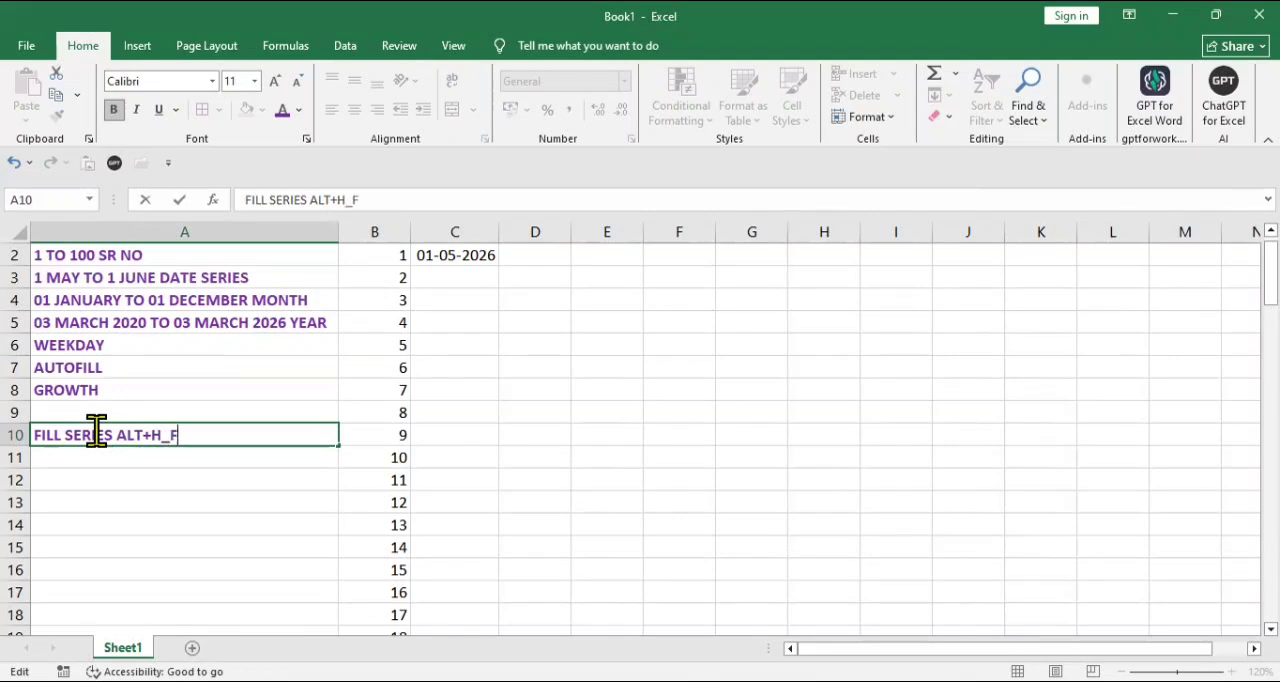
{"action": "type", "text": "I+S"}
{"action": "key", "text": "Return"}
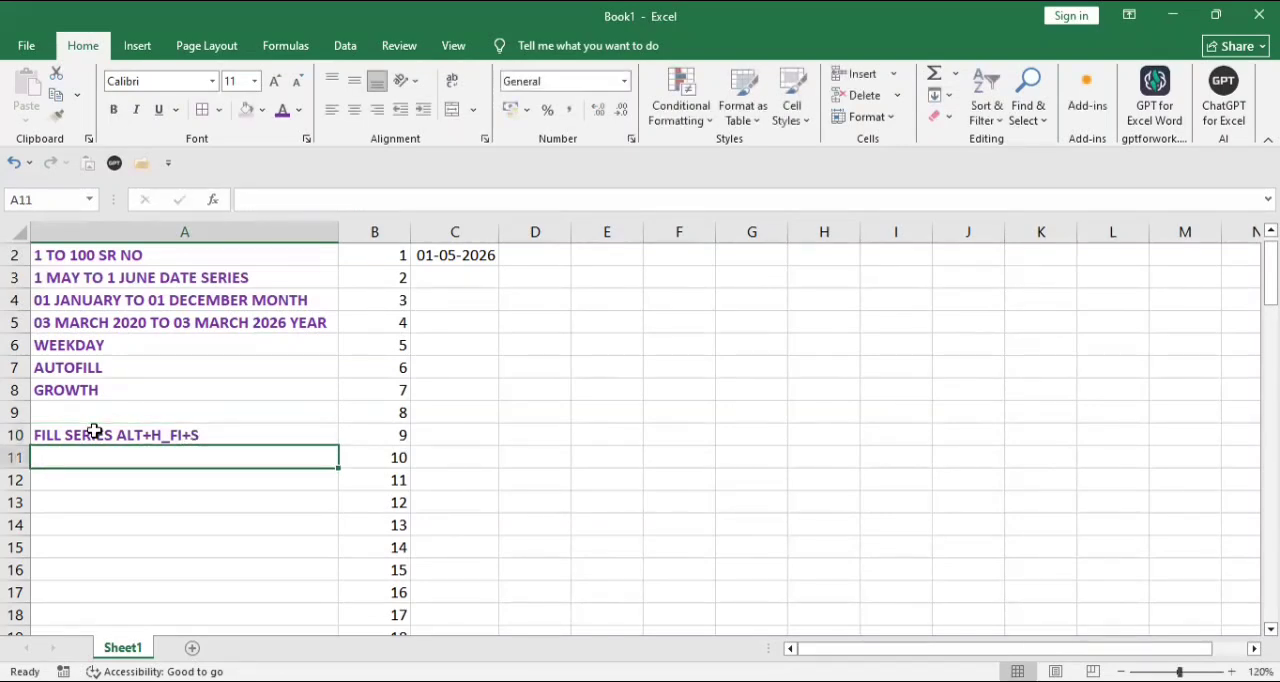
{"action": "double_click", "coordinate": [178, 436]}
{"action": "key", "text": "BackSpace"}
{"action": "type", "text": "+"}
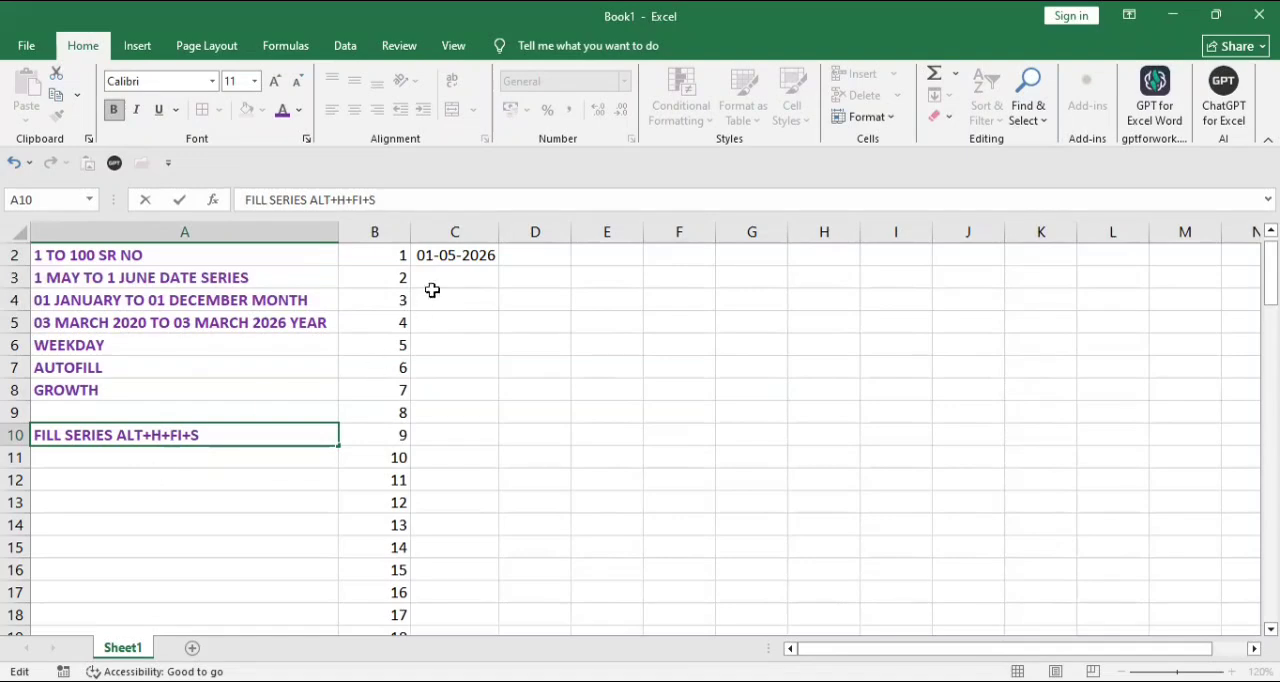
{"action": "left_click", "coordinate": [445, 256]}
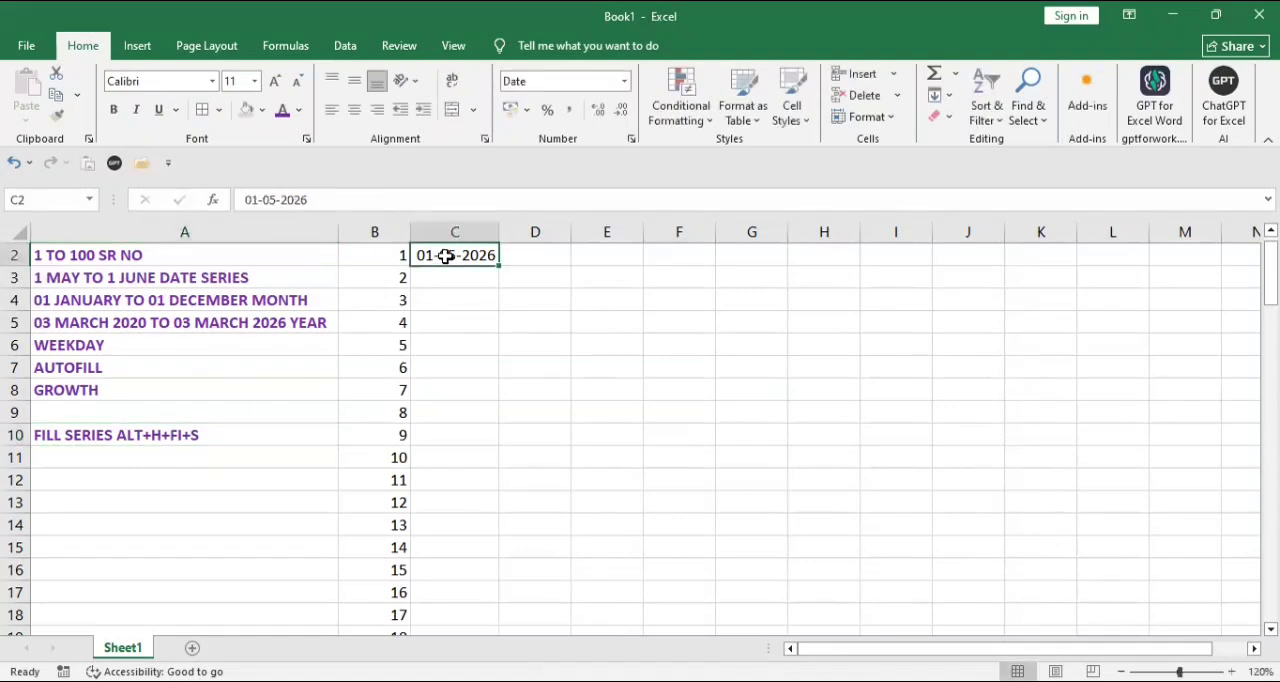
{"action": "key", "text": "alt"}
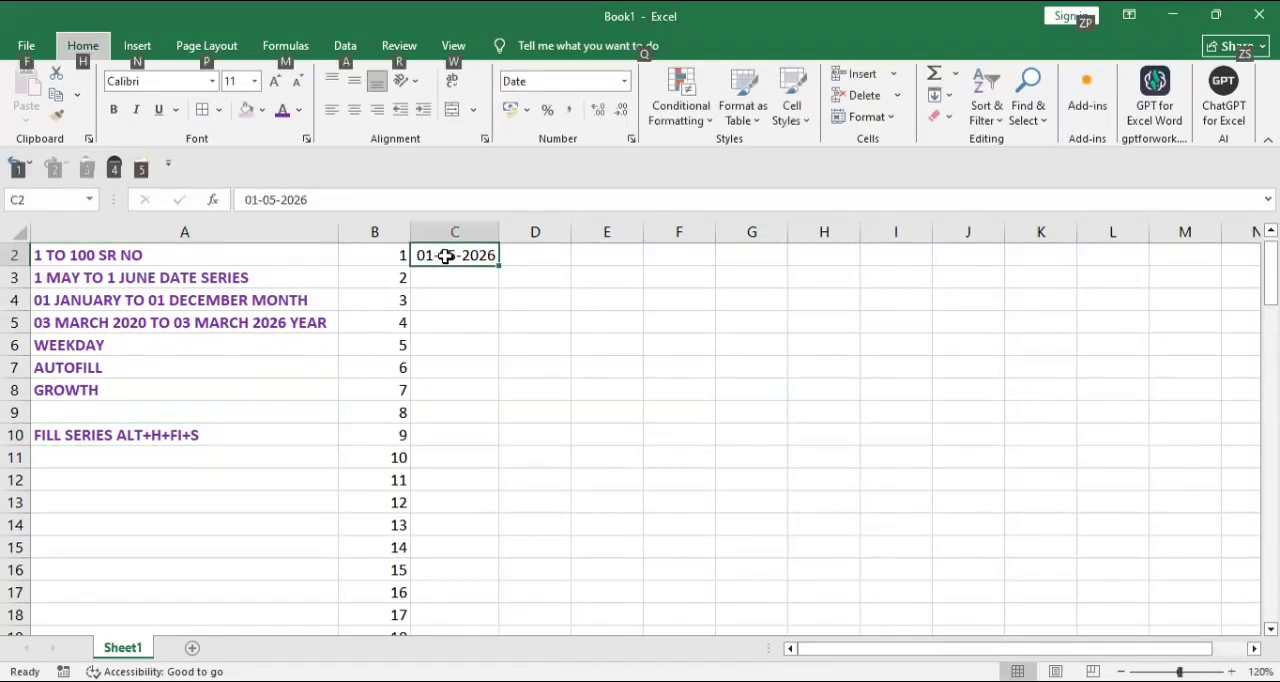
{"action": "key", "text": "h"}
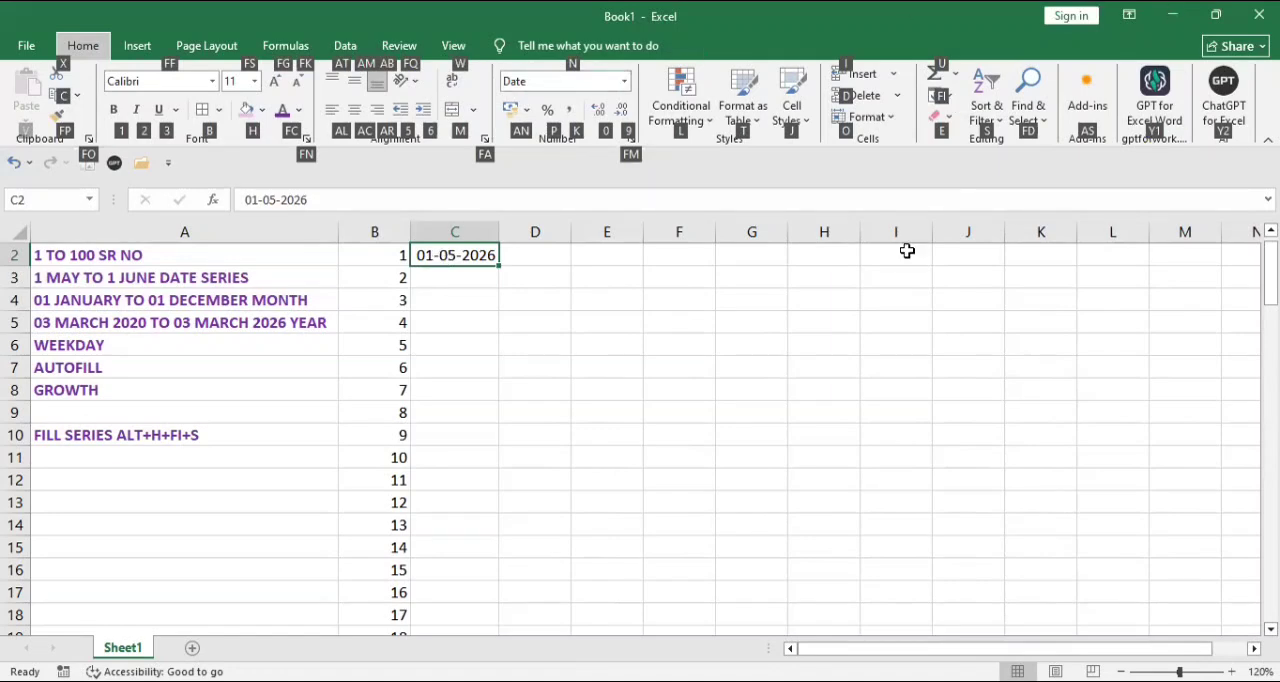
{"action": "key", "text": "f"}
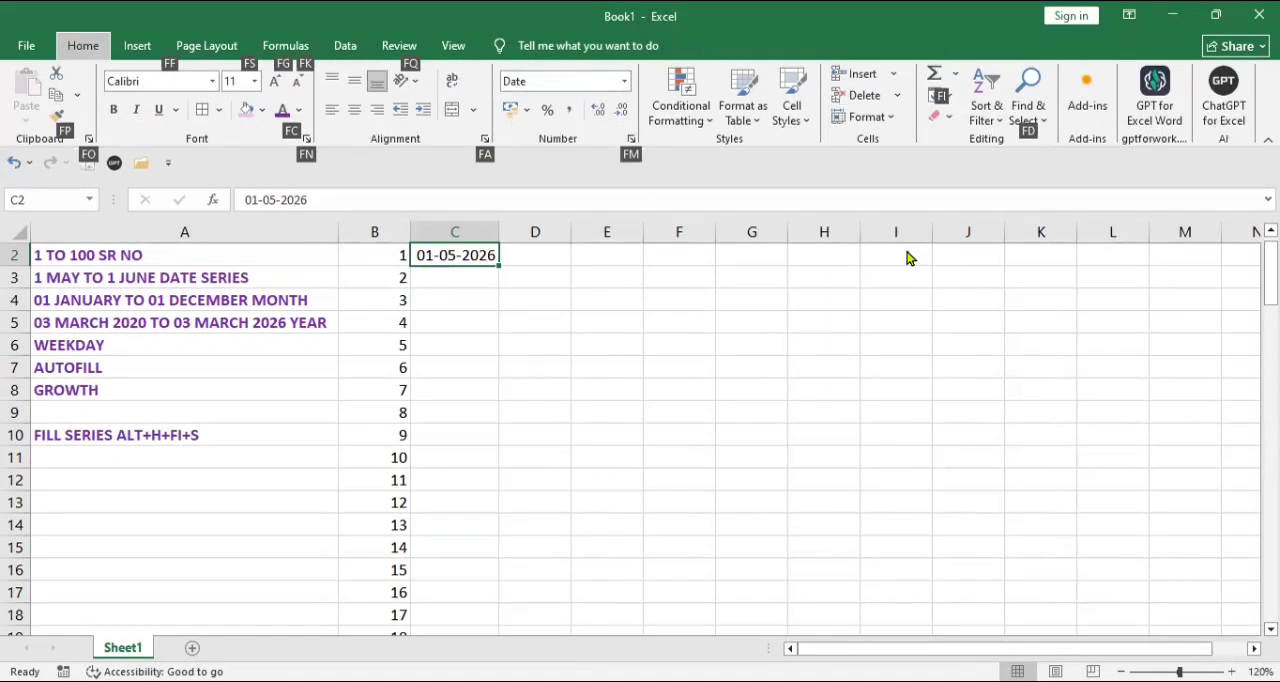
{"action": "key", "text": "i"}
{"action": "key", "text": "s"}
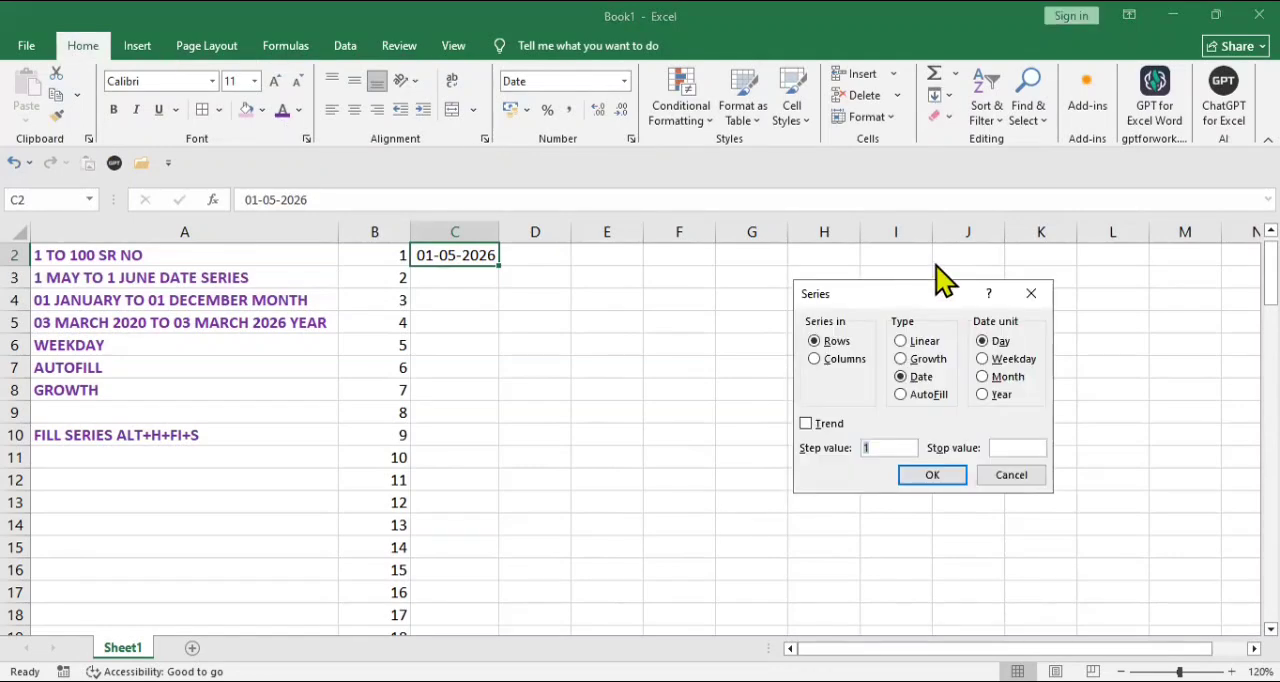
{"action": "left_click", "coordinate": [1031, 294]}
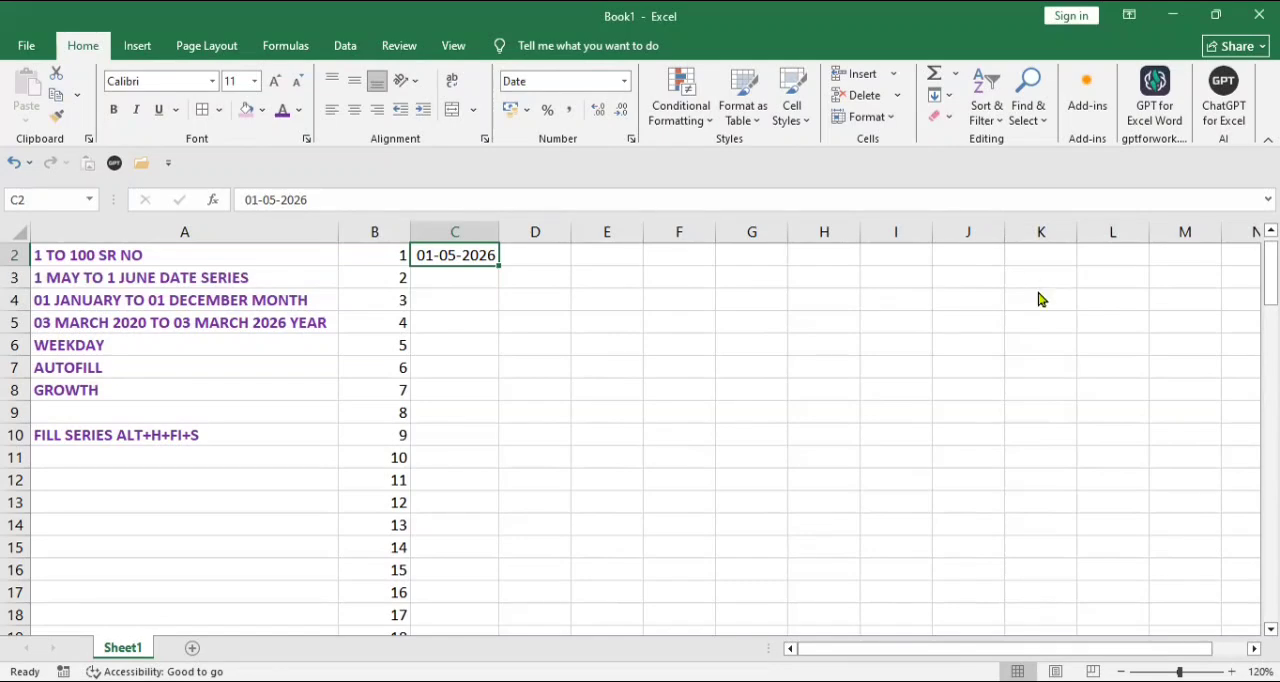
Step: Fill a daily date series down column C from C2 with step value 1 and stop value 01-06-2026, and check its end
{"action": "key", "text": "alt+h"}
{"action": "key", "text": "f"}
{"action": "key", "text": "i"}
{"action": "key", "text": "s"}
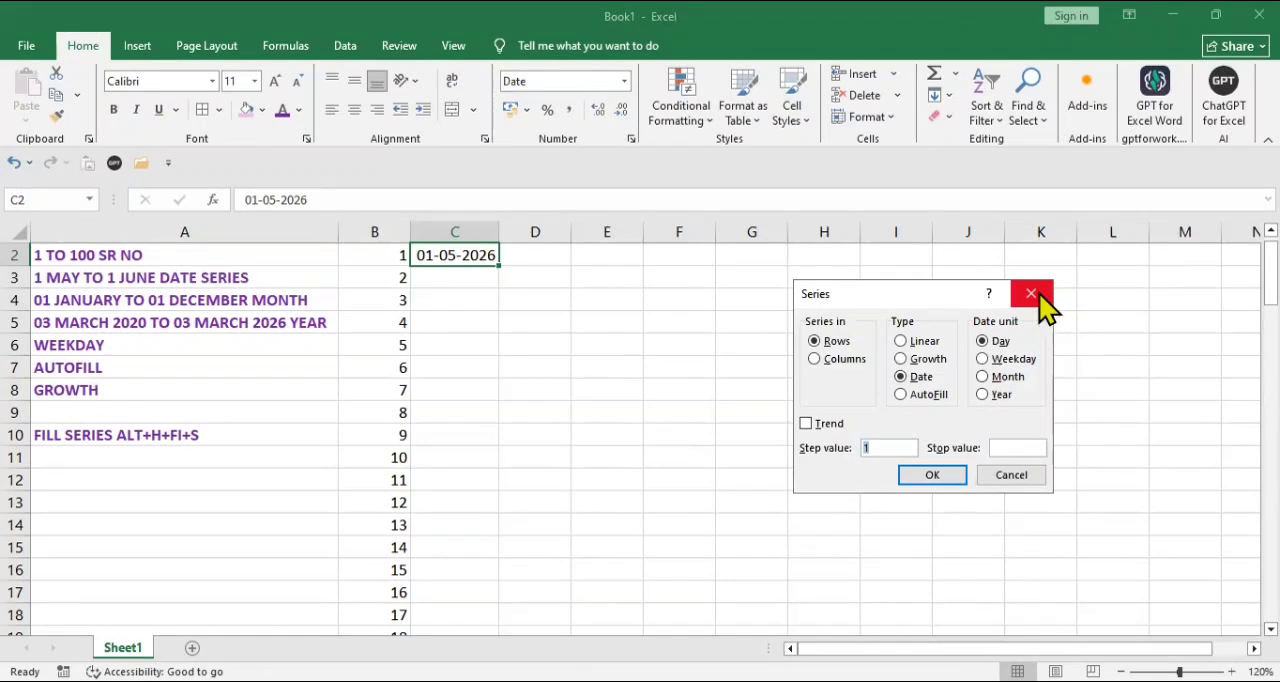
{"action": "left_click", "coordinate": [844, 362]}
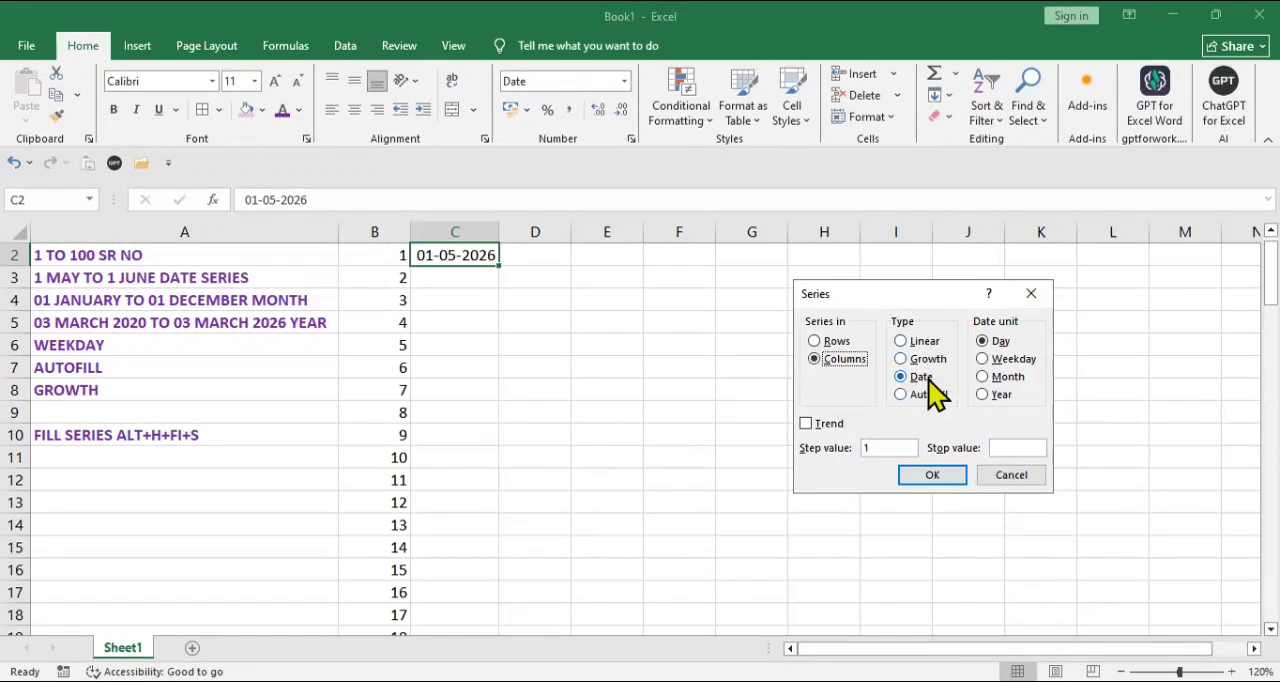
{"action": "left_click", "coordinate": [998, 342]}
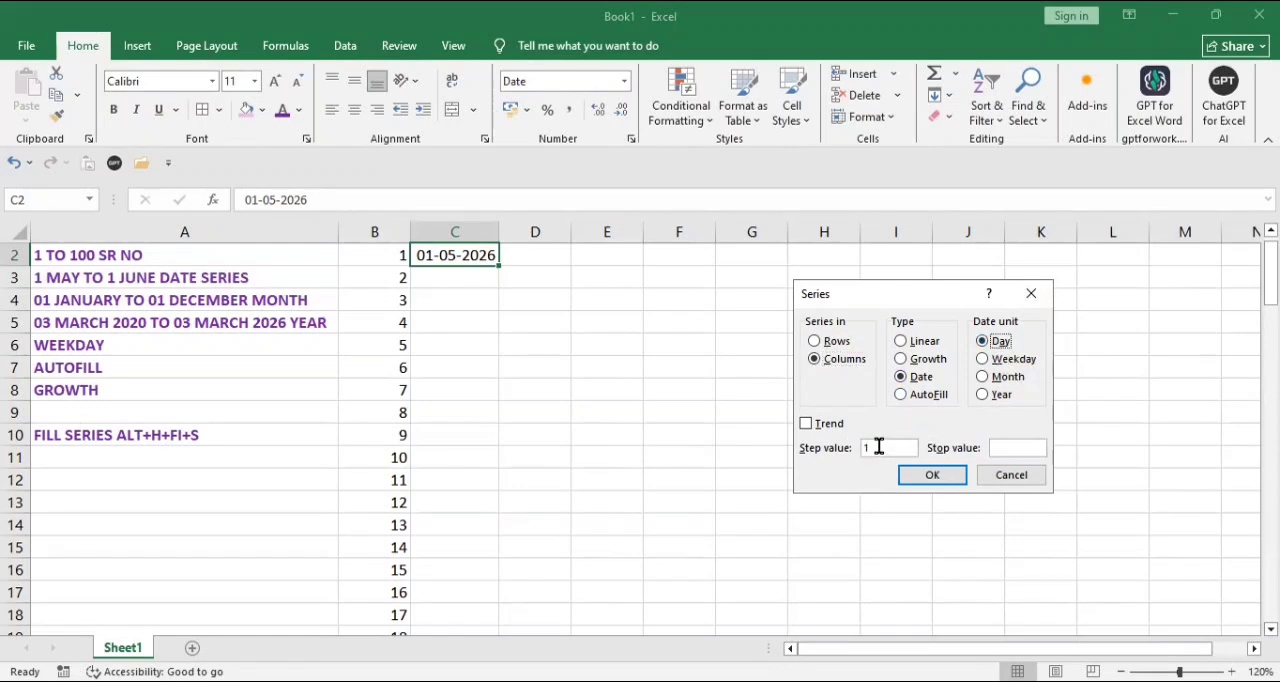
{"action": "left_click", "coordinate": [1006, 448]}
{"action": "type", "text": "01-06-2026"}
{"action": "left_click", "coordinate": [917, 479]}
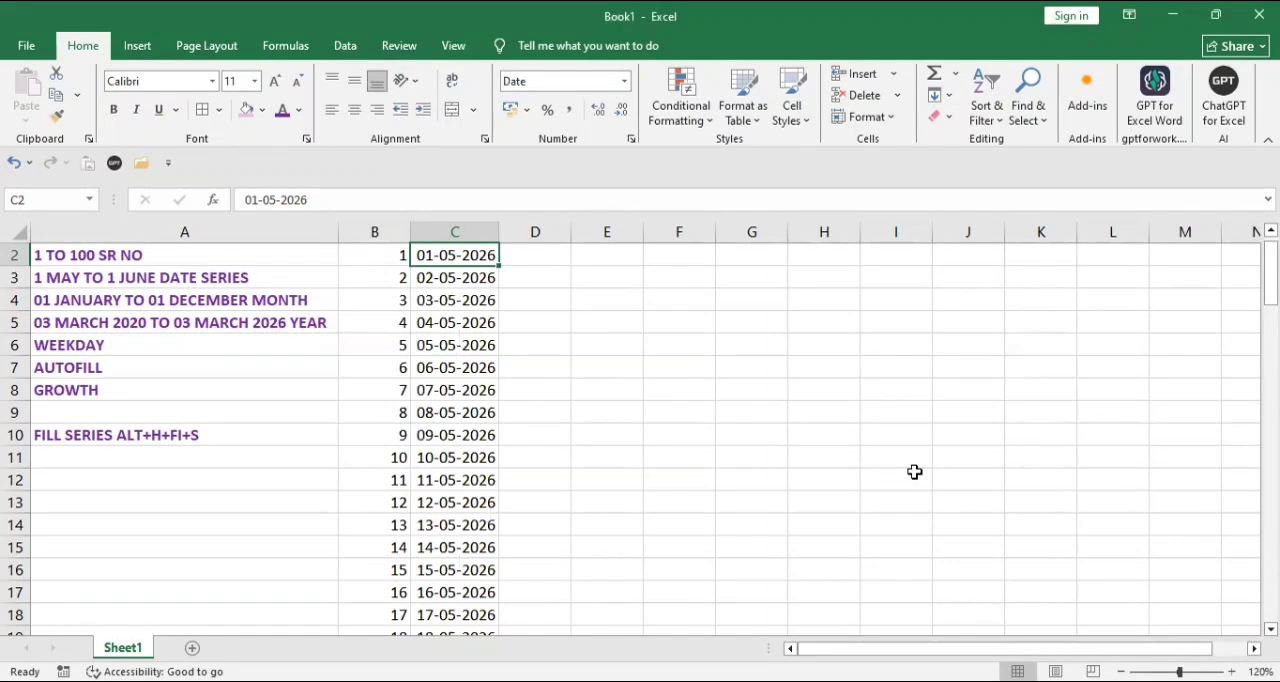
{"action": "key", "text": "ctrl+Down"}
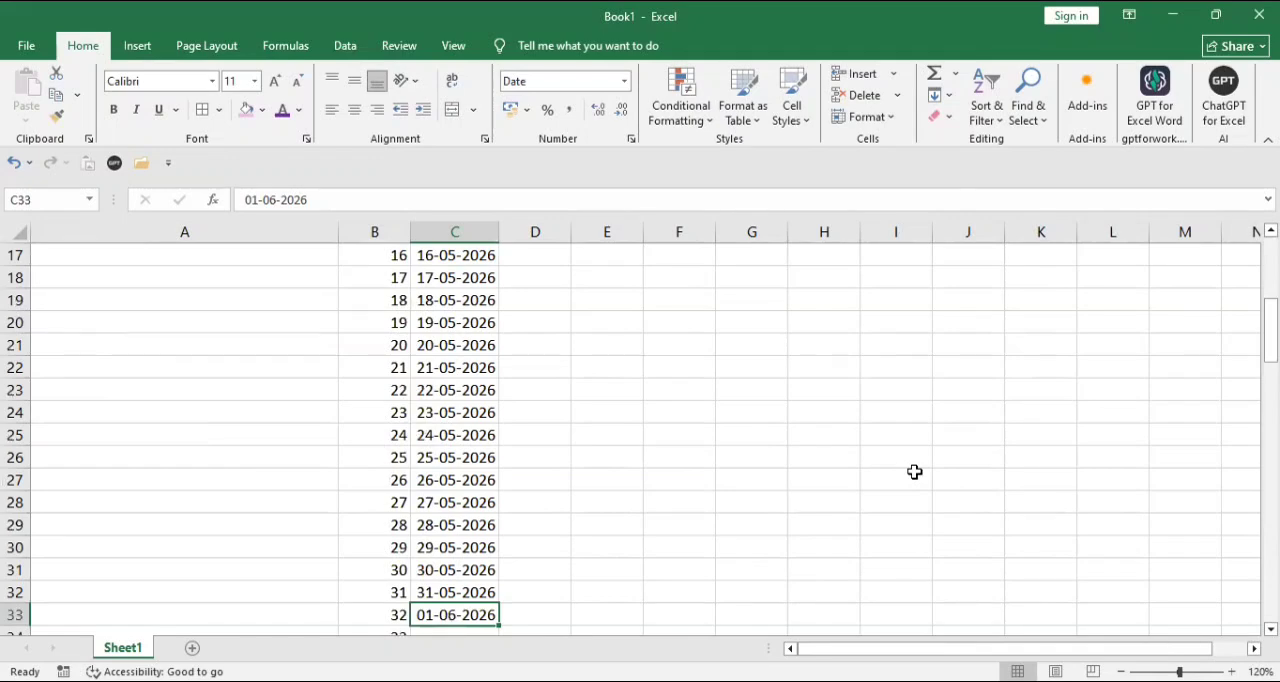
{"action": "key", "text": "ctrl+Up"}
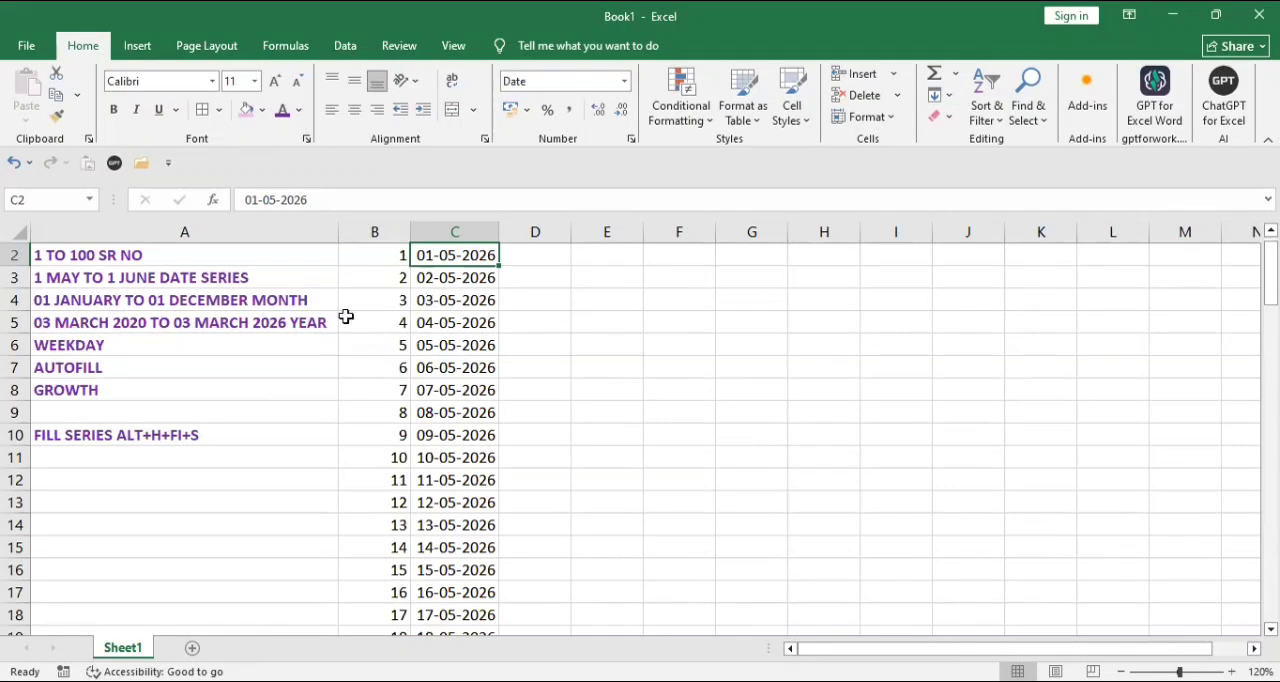
Step: Enter the start date 01-01-2026 in cell D2 and format it as Long Date
{"action": "left_click", "coordinate": [538, 262]}
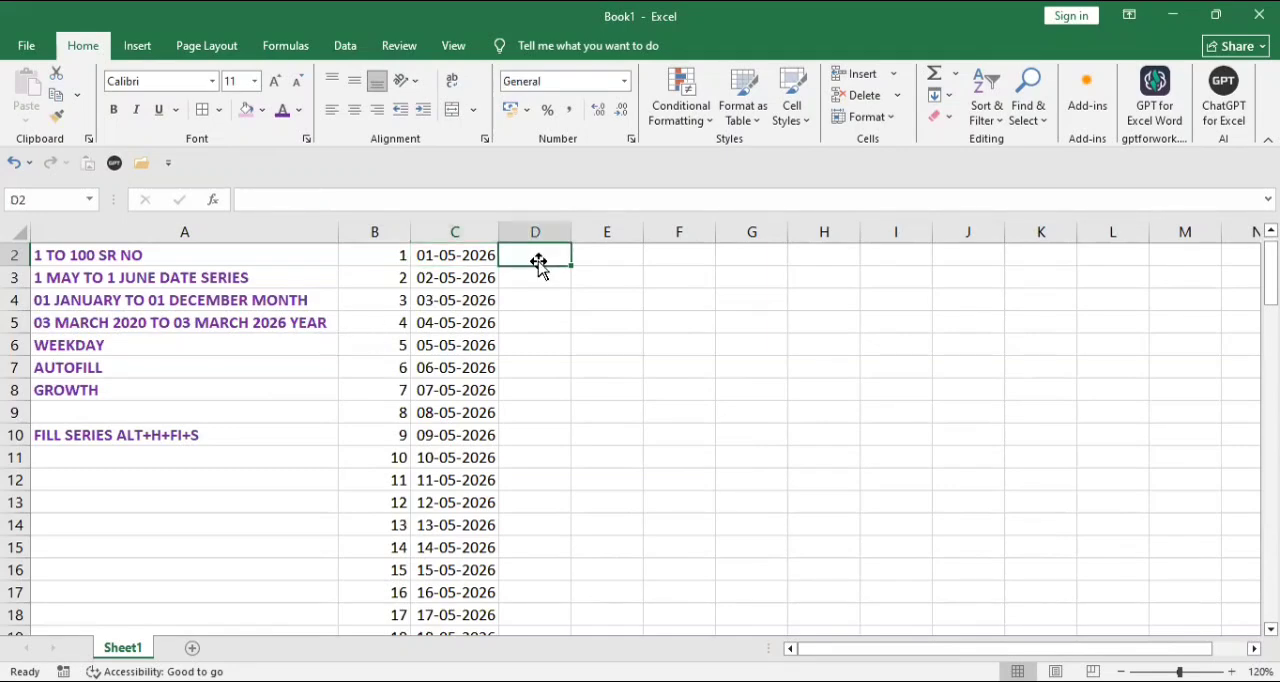
{"action": "type", "text": "01-01"}
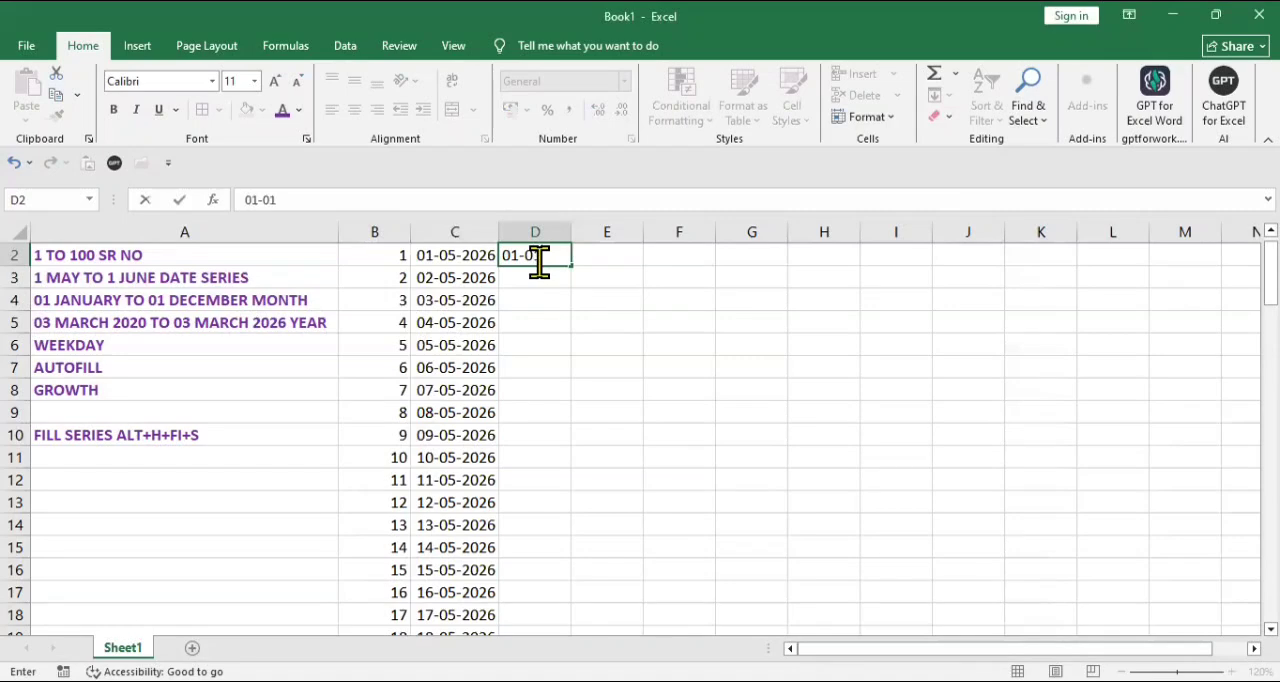
{"action": "type", "text": "-2026"}
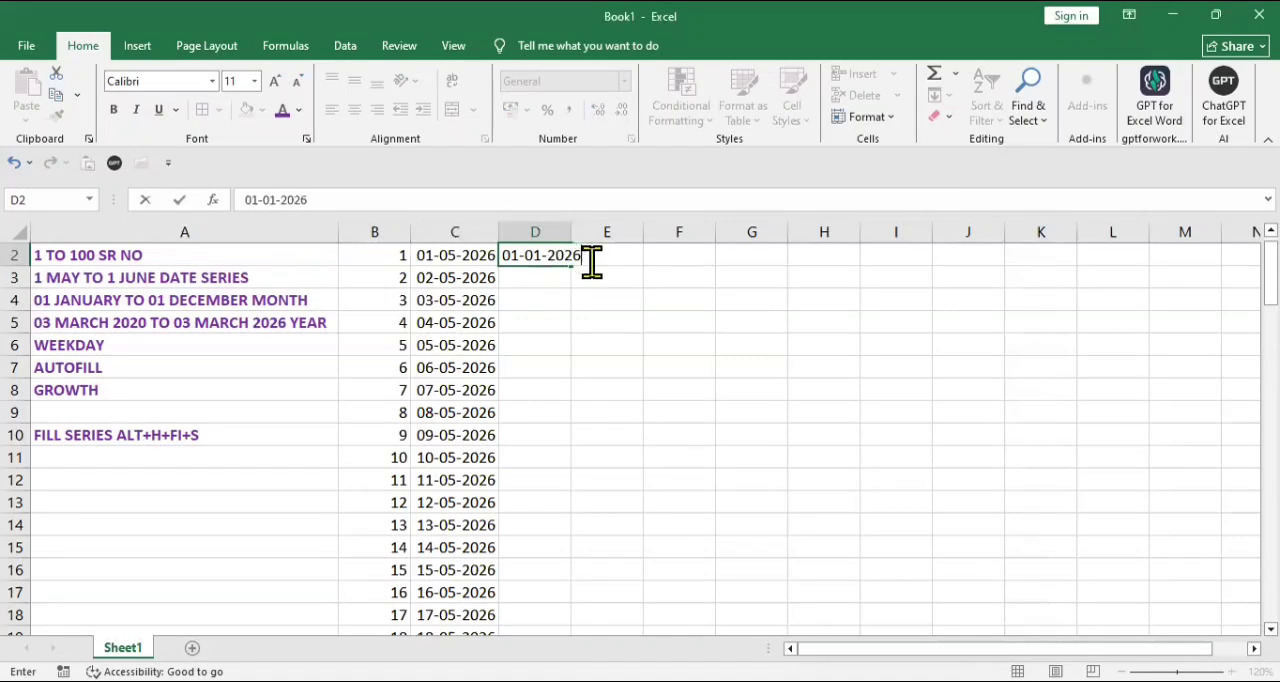
{"action": "left_click", "coordinate": [560, 323]}
{"action": "left_click", "coordinate": [560, 254]}
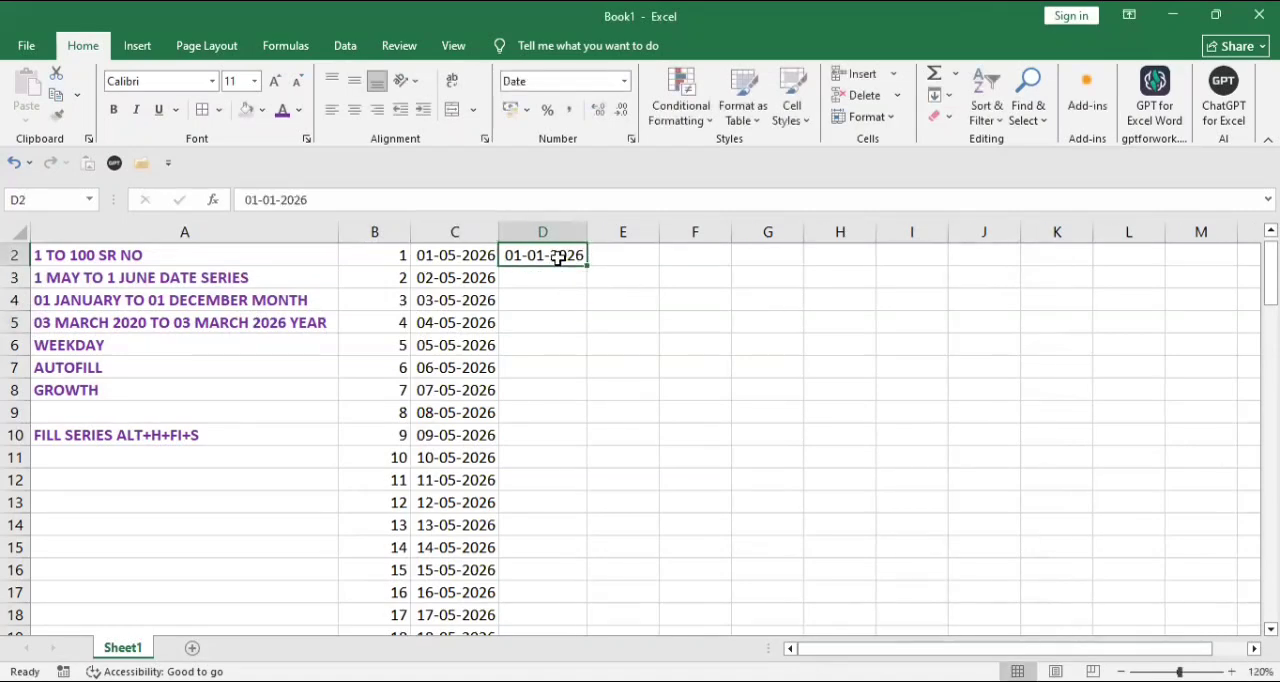
{"action": "left_click", "coordinate": [621, 88]}
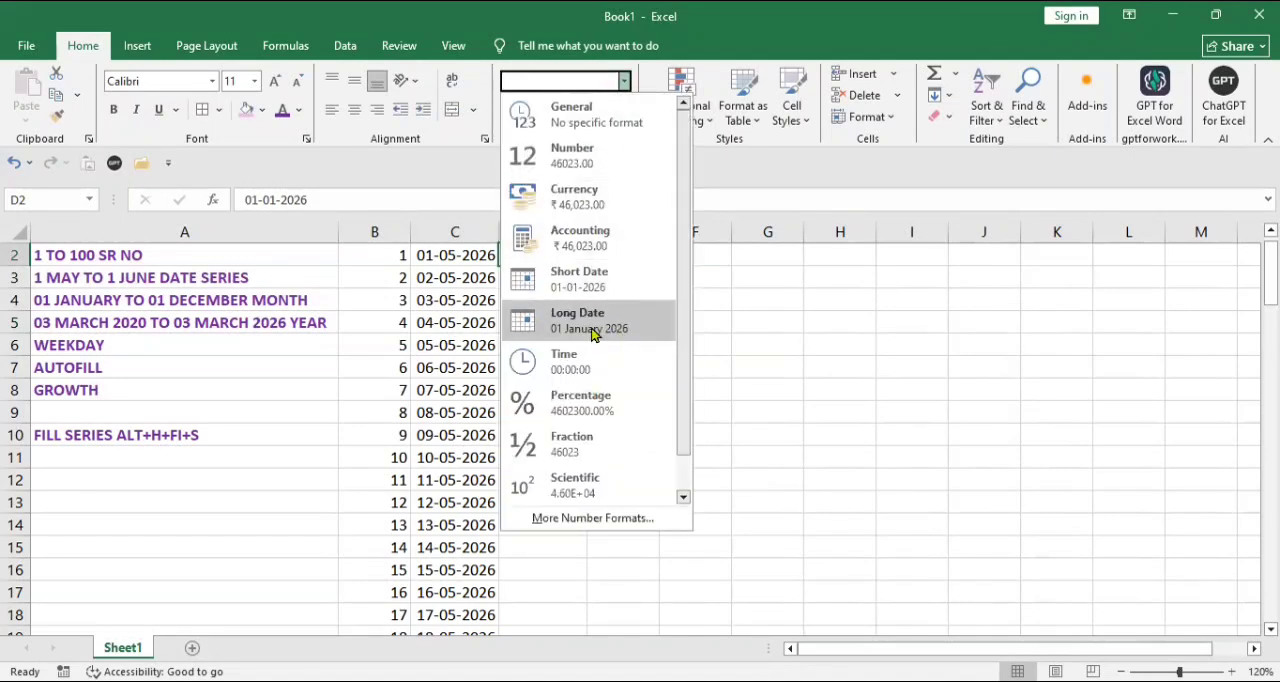
{"action": "left_click", "coordinate": [592, 330]}
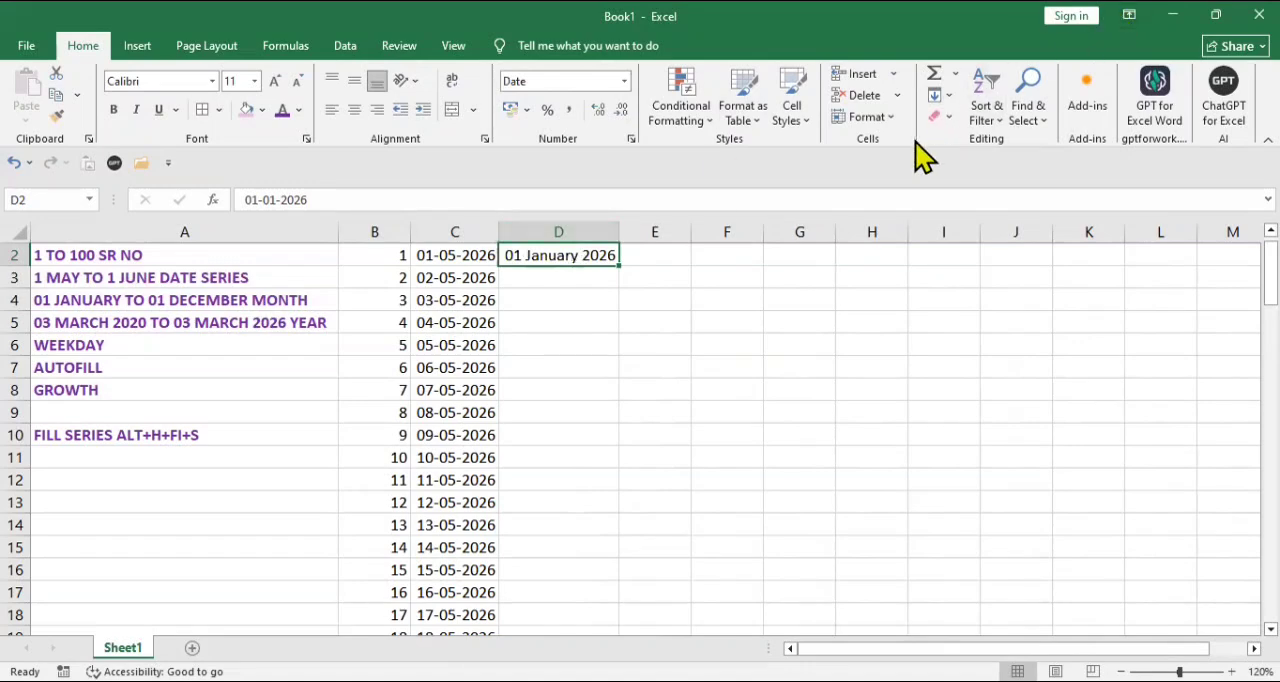
Step: Try a monthly date series along row 2 from D2 with step value 1 and stop value 01-12-2026, and undo it
{"action": "key", "text": "alt+h"}
{"action": "key", "text": "f"}
{"action": "key", "text": "i"}
{"action": "key", "text": "s"}
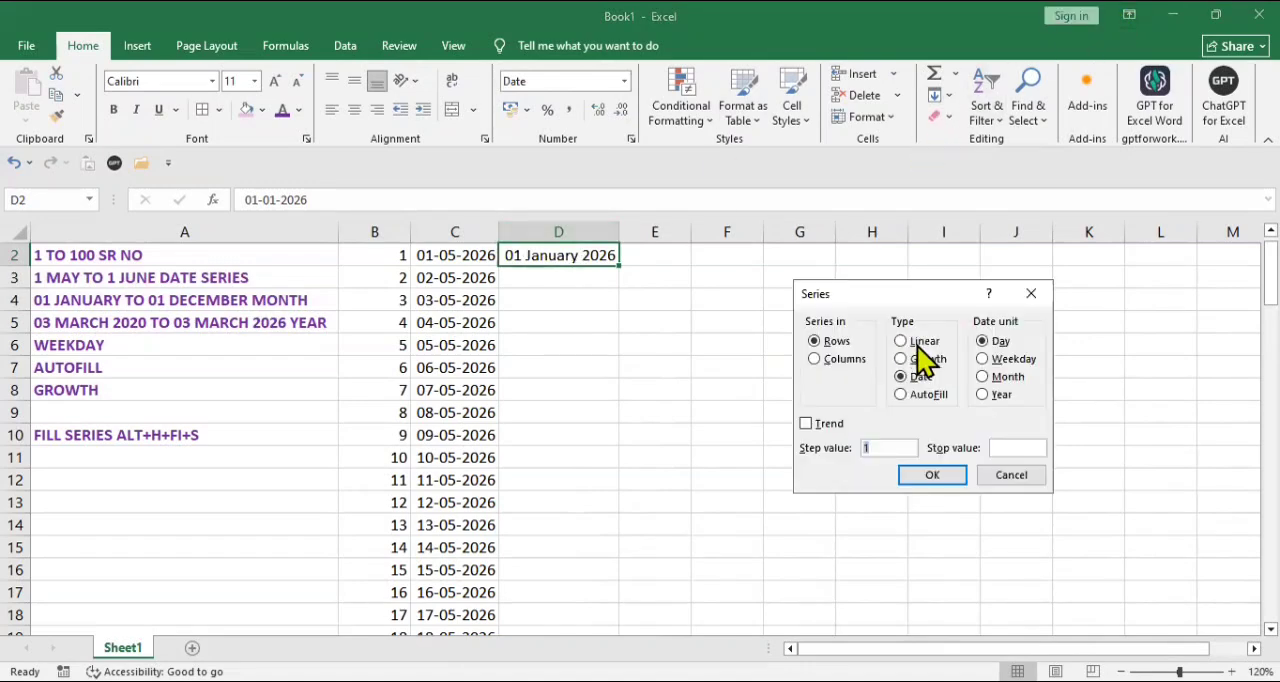
{"action": "left_click", "coordinate": [991, 378]}
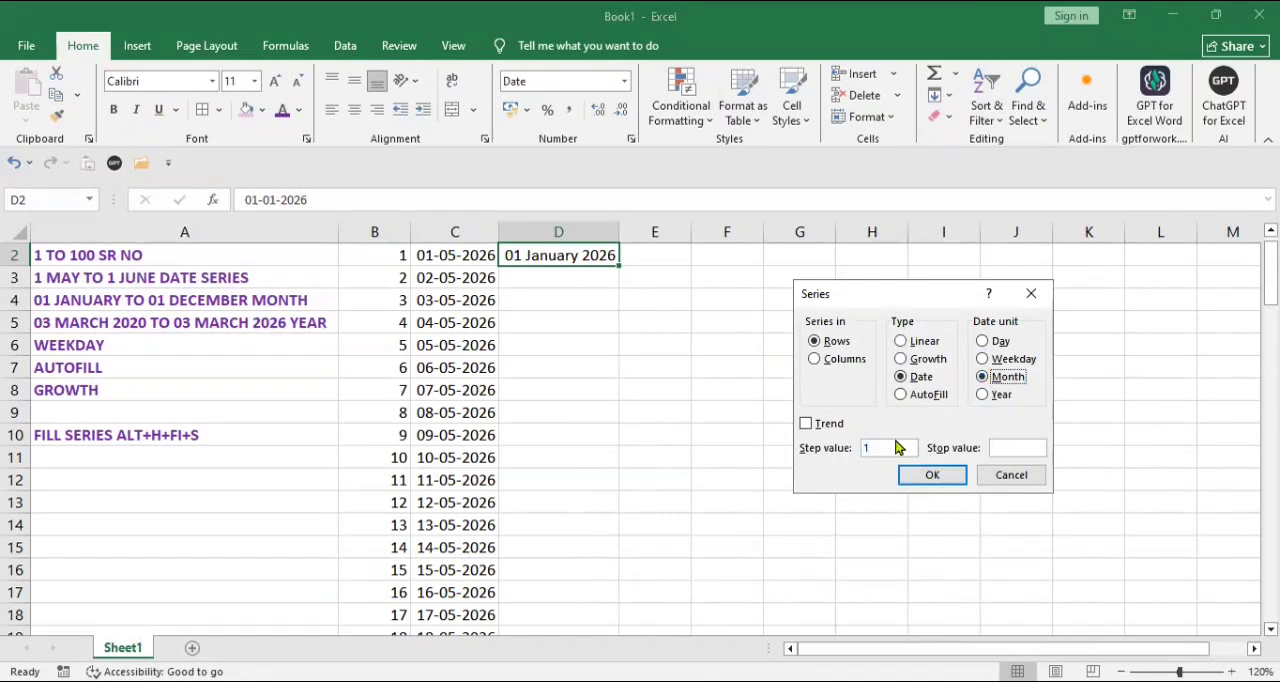
{"action": "left_click", "coordinate": [1028, 447]}
{"action": "type", "text": "01-12-2026"}
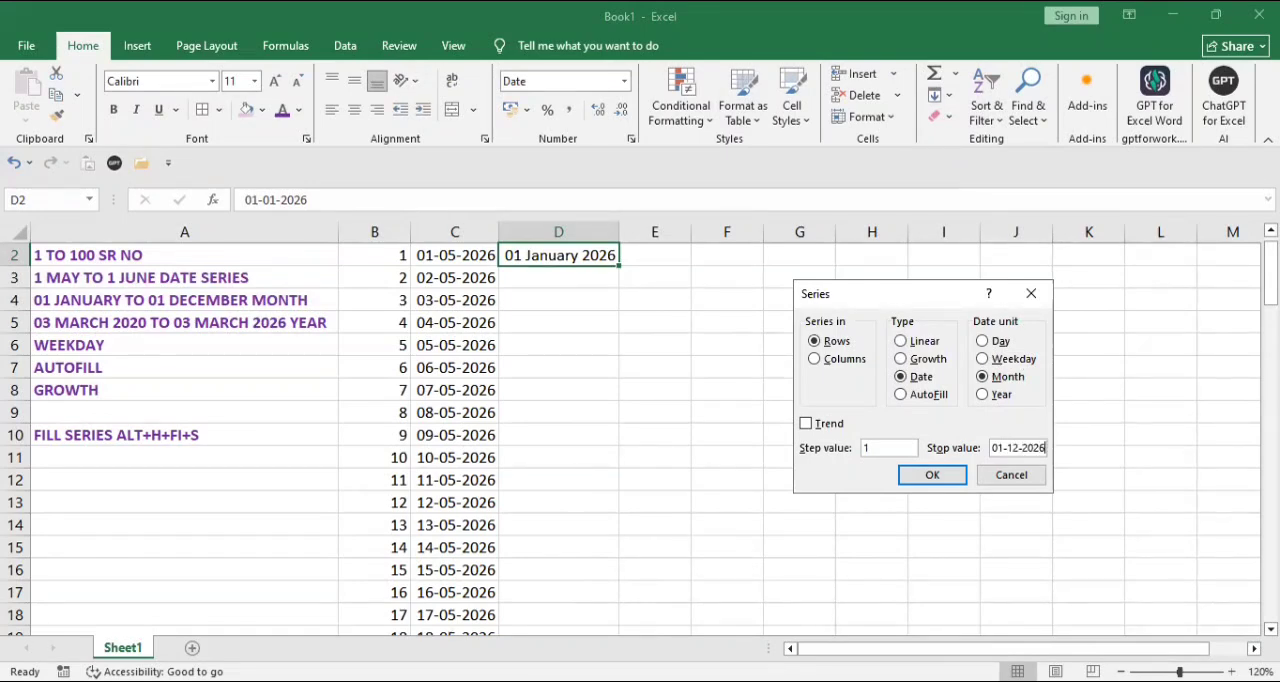
{"action": "left_click", "coordinate": [955, 483]}
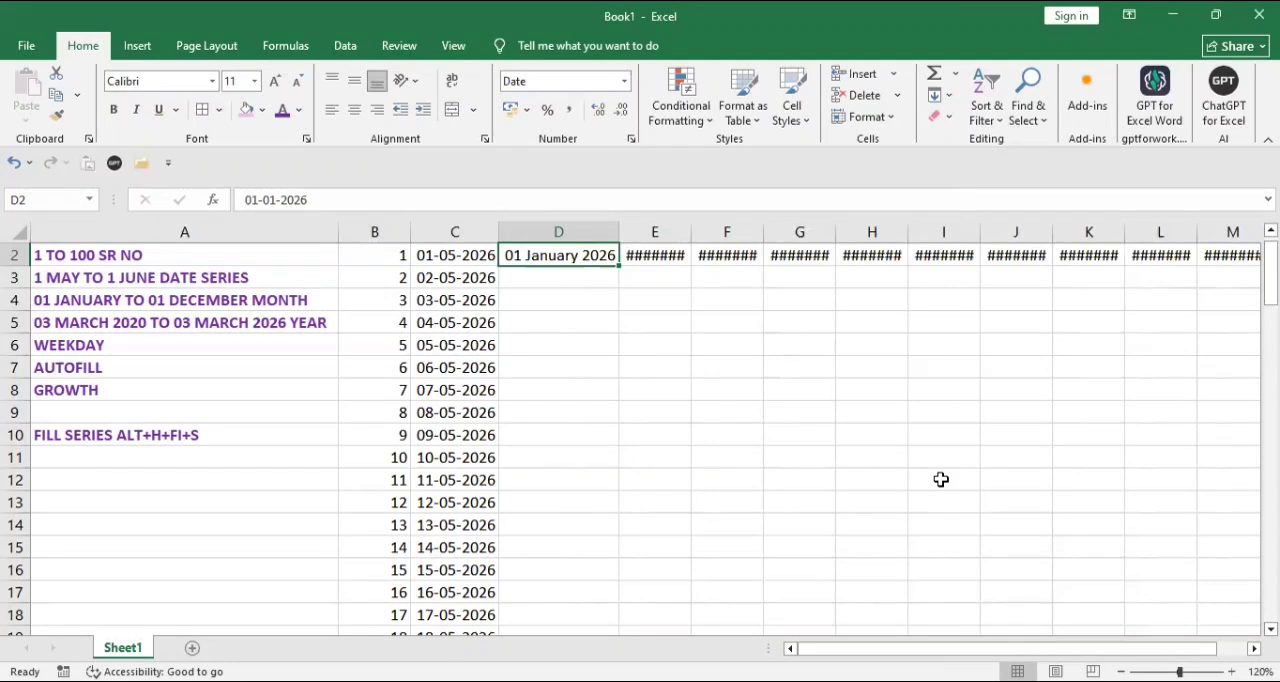
{"action": "key", "text": "ctrl+z"}
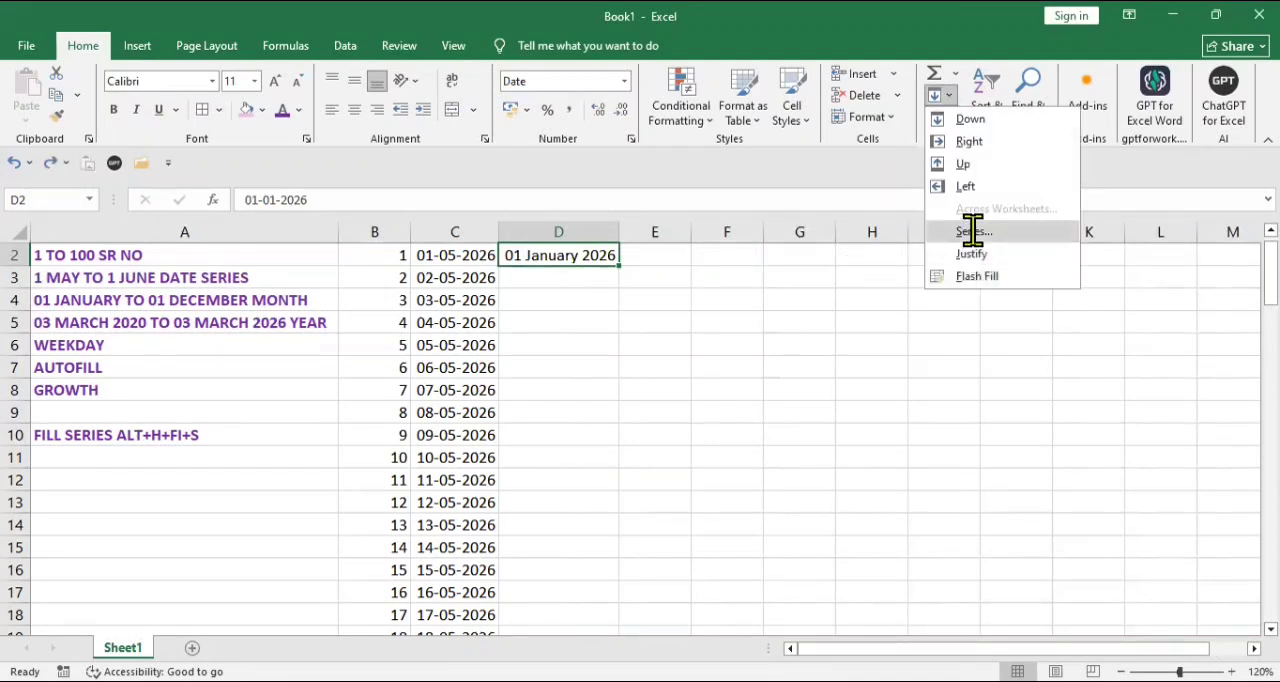
Step: Fill a monthly date series down column D from D2 with step value 1 and stop value 01-12-2026, and autofit the column width
{"action": "left_click", "coordinate": [973, 235]}
{"action": "left_click", "coordinate": [826, 360]}
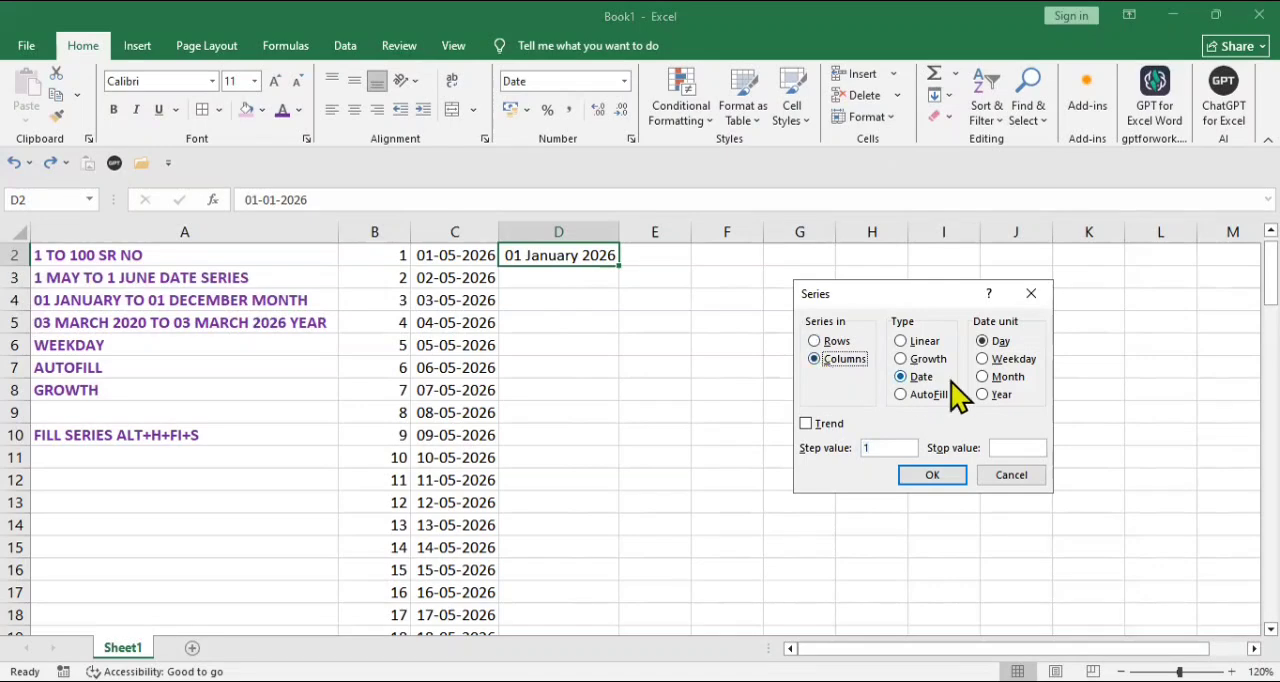
{"action": "left_click", "coordinate": [1006, 378]}
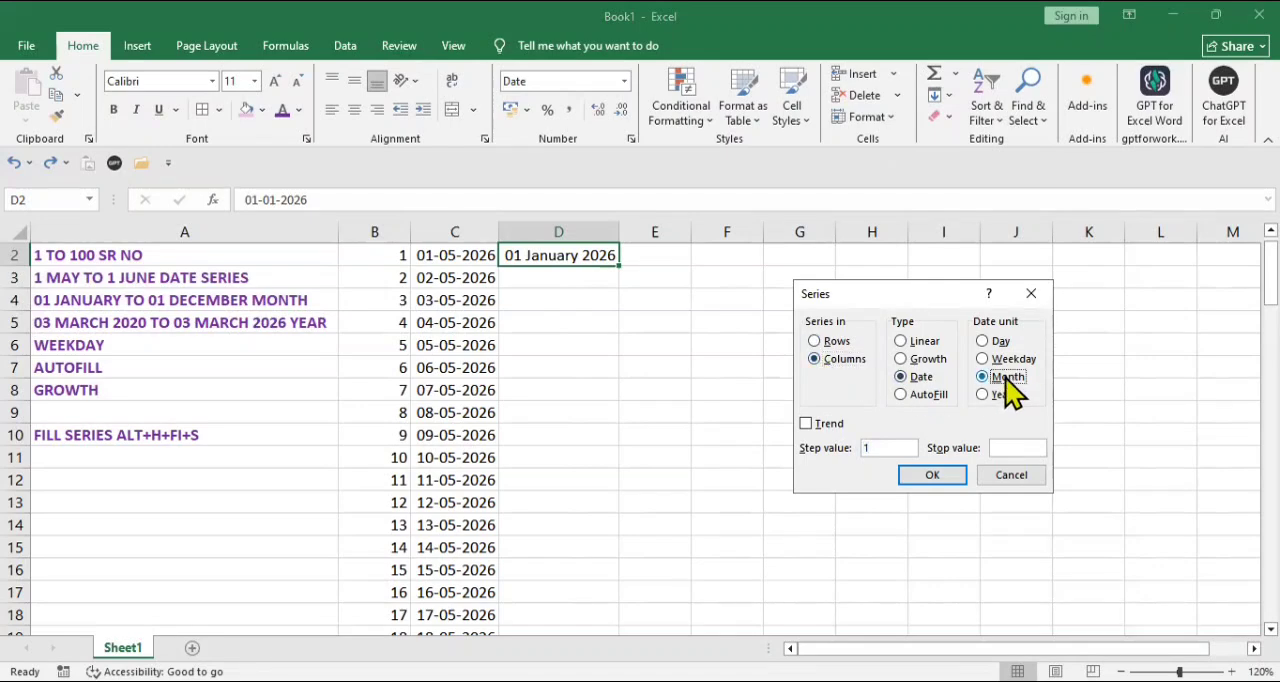
{"action": "left_click", "coordinate": [1014, 447]}
{"action": "type", "text": "01-12-2026"}
{"action": "left_click", "coordinate": [933, 477]}
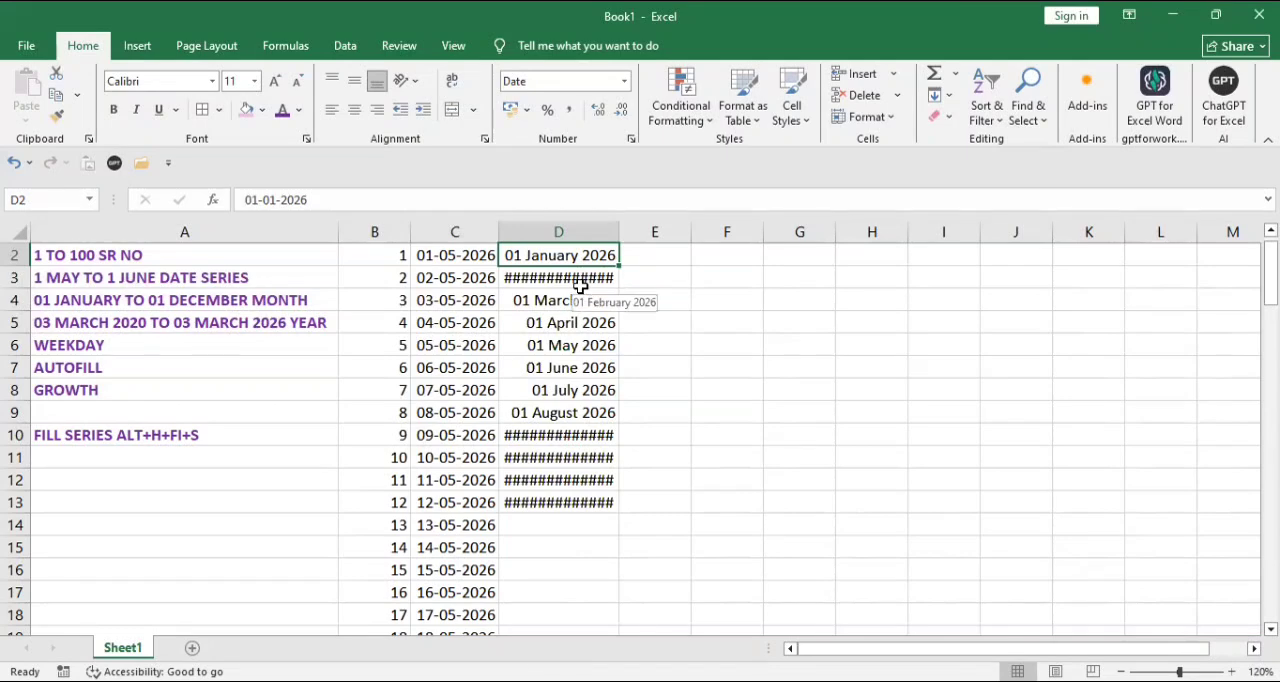
{"action": "double_click", "coordinate": [617, 231]}
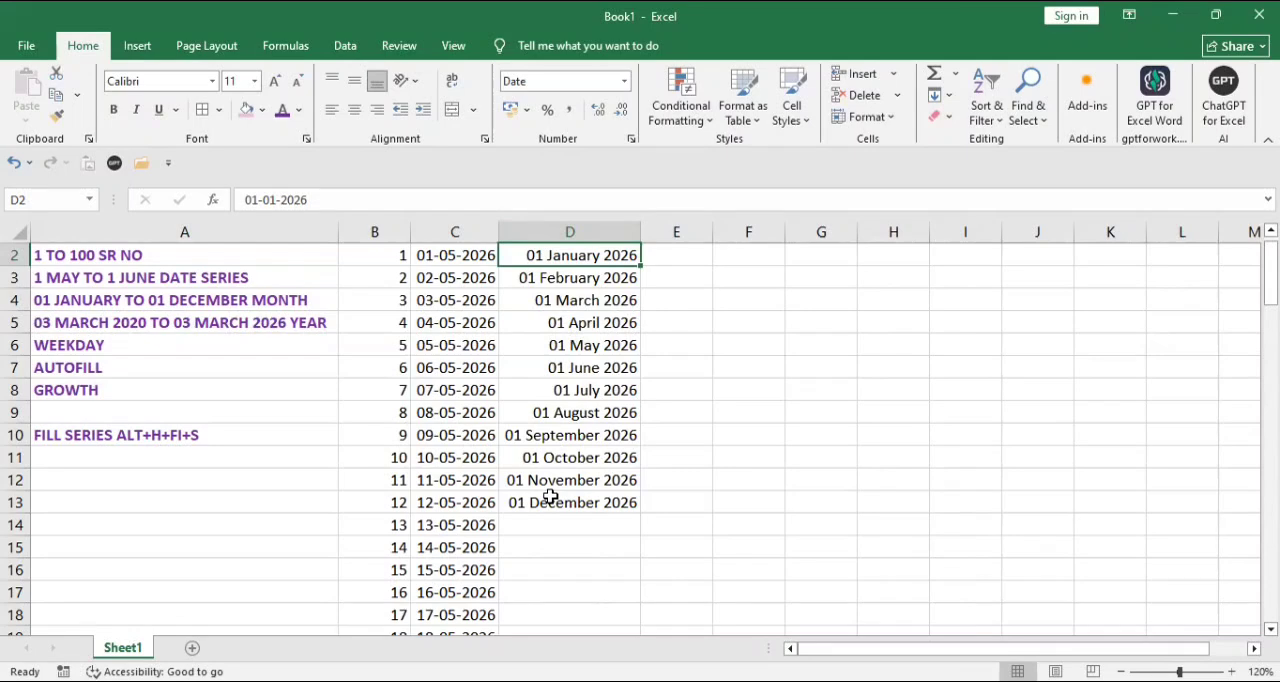
Step: Enter the start date 03-03-2020 in cell E2
{"action": "left_click", "coordinate": [673, 257]}
{"action": "type", "text": "0"}
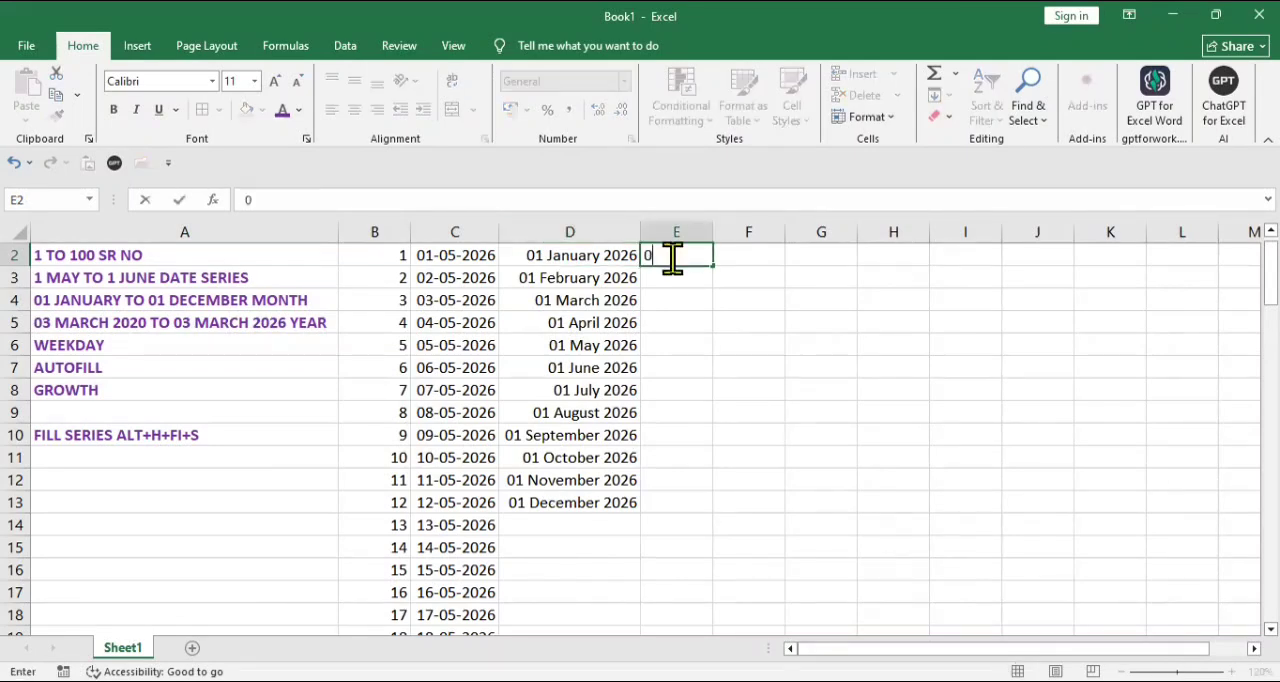
{"action": "type", "text": "3-03"}
{"action": "type", "text": "-2020"}
{"action": "key", "text": "ctrl+Return"}
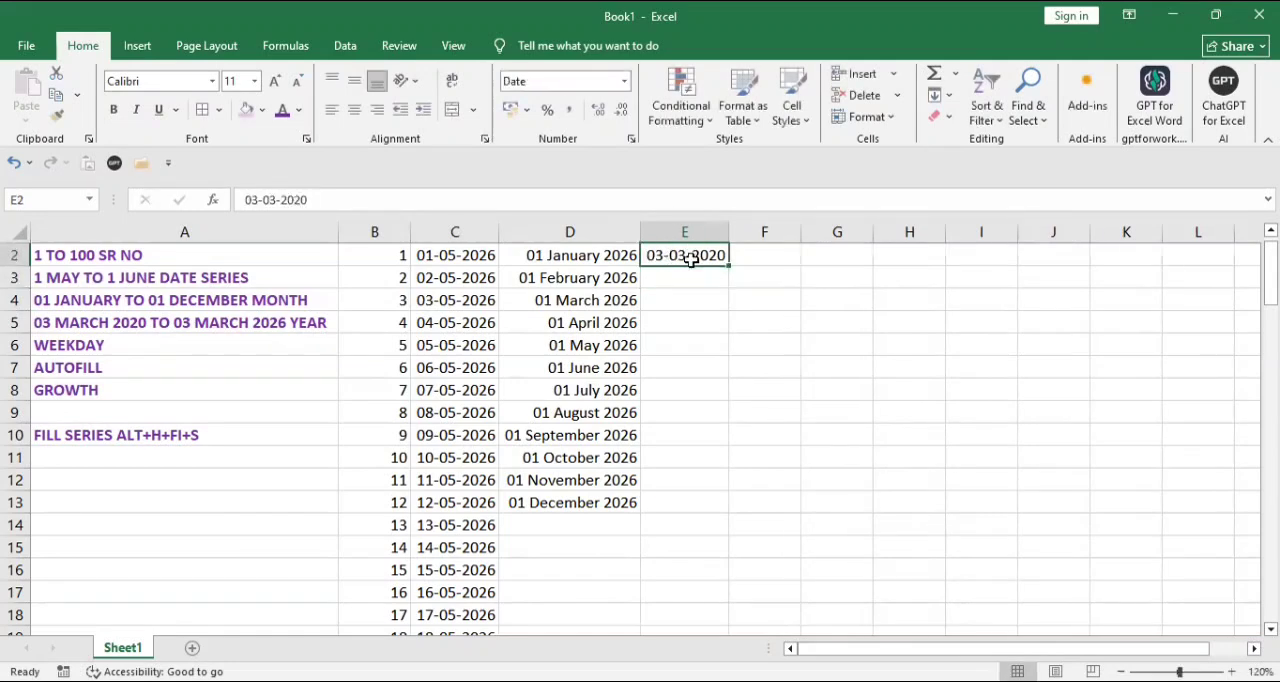
Step: Fill a yearly date series down column E from E2 with step value 2 and stop value 03-03-2026
{"action": "left_click", "coordinate": [947, 97]}
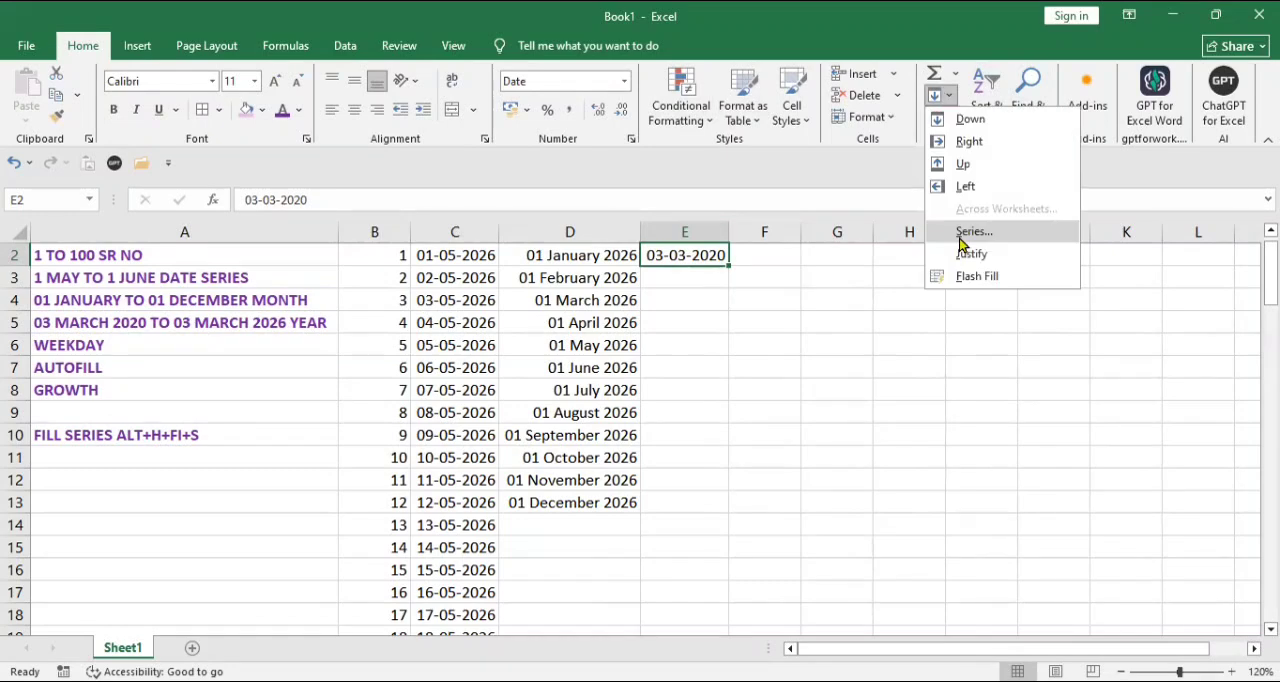
{"action": "left_click", "coordinate": [960, 240]}
{"action": "left_click", "coordinate": [848, 362]}
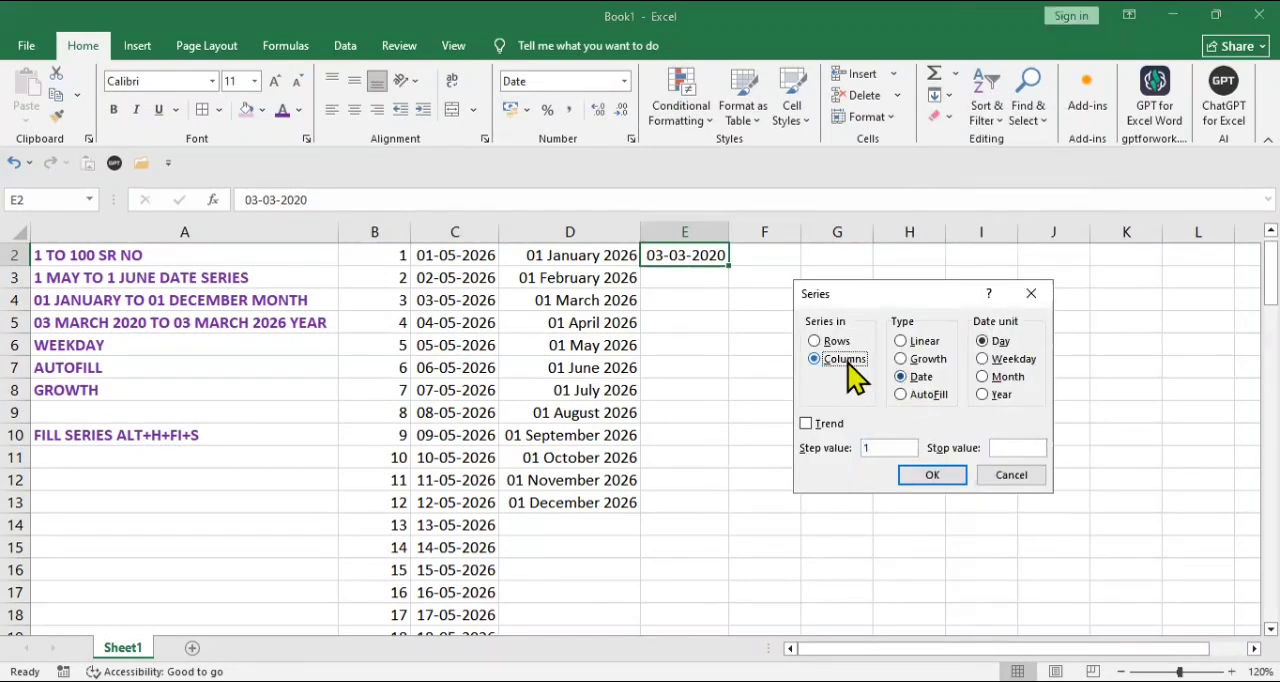
{"action": "left_click", "coordinate": [998, 397]}
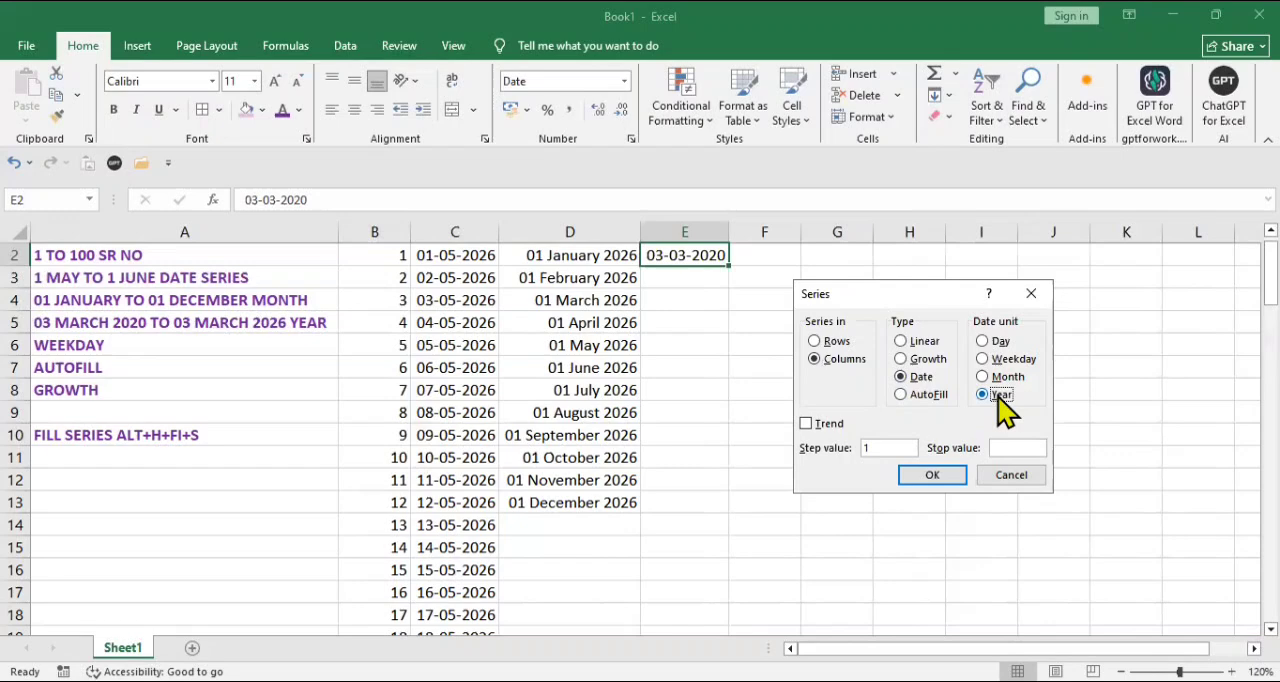
{"action": "left_click", "coordinate": [872, 451]}
{"action": "key", "text": "BackSpace"}
{"action": "type", "text": "2"}
{"action": "type", "text": "03-03"}
{"action": "type", "text": "-2026"}
{"action": "left_click", "coordinate": [945, 477]}
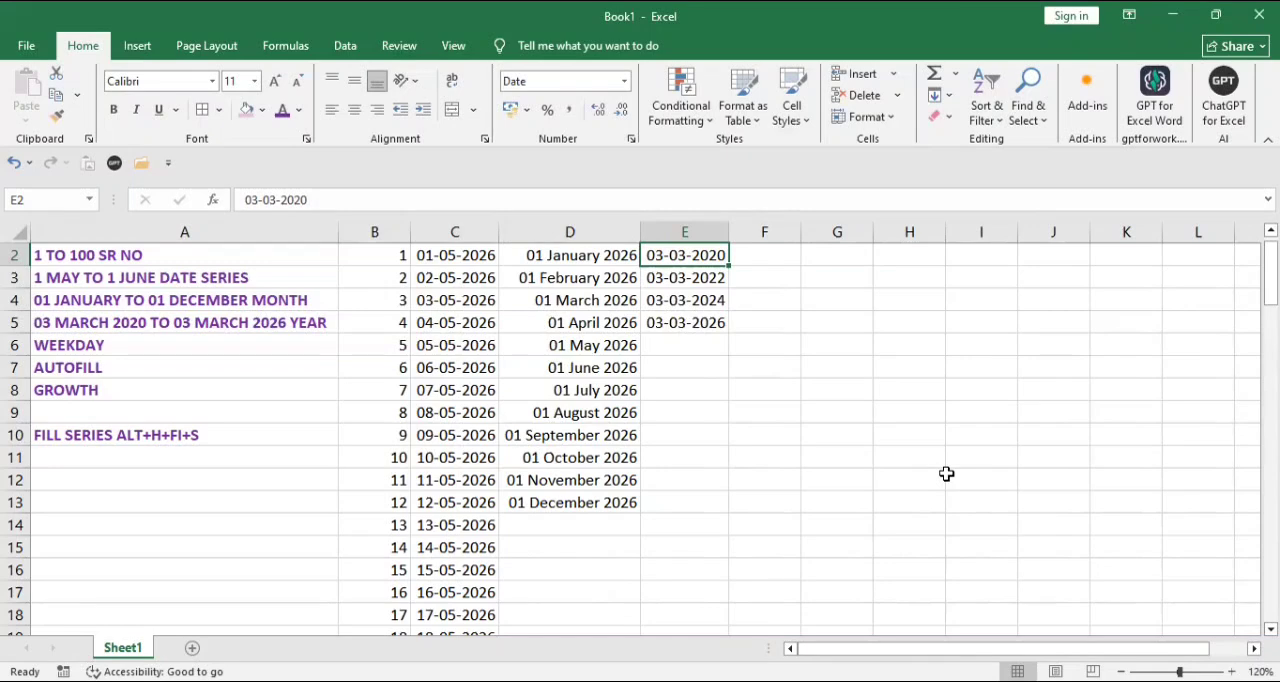
Step: Enter the start date 01-06-2026 in cell F2
{"action": "key", "text": "Right"}
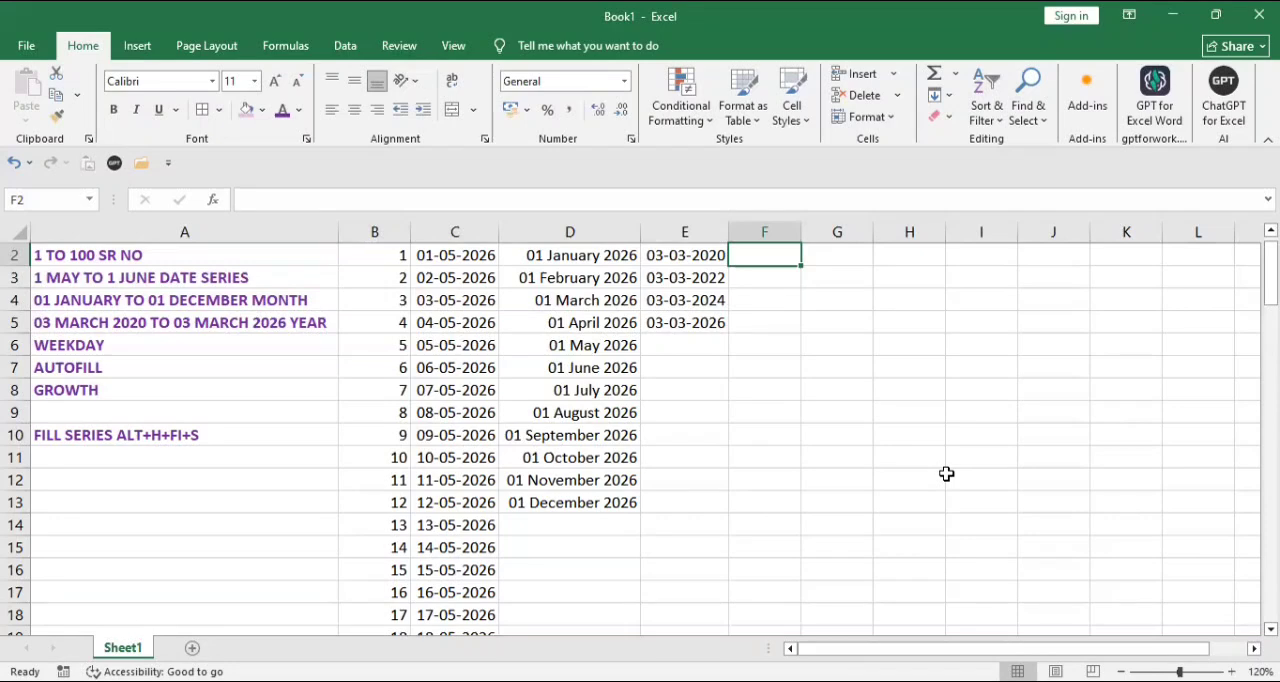
{"action": "type", "text": "01-"}
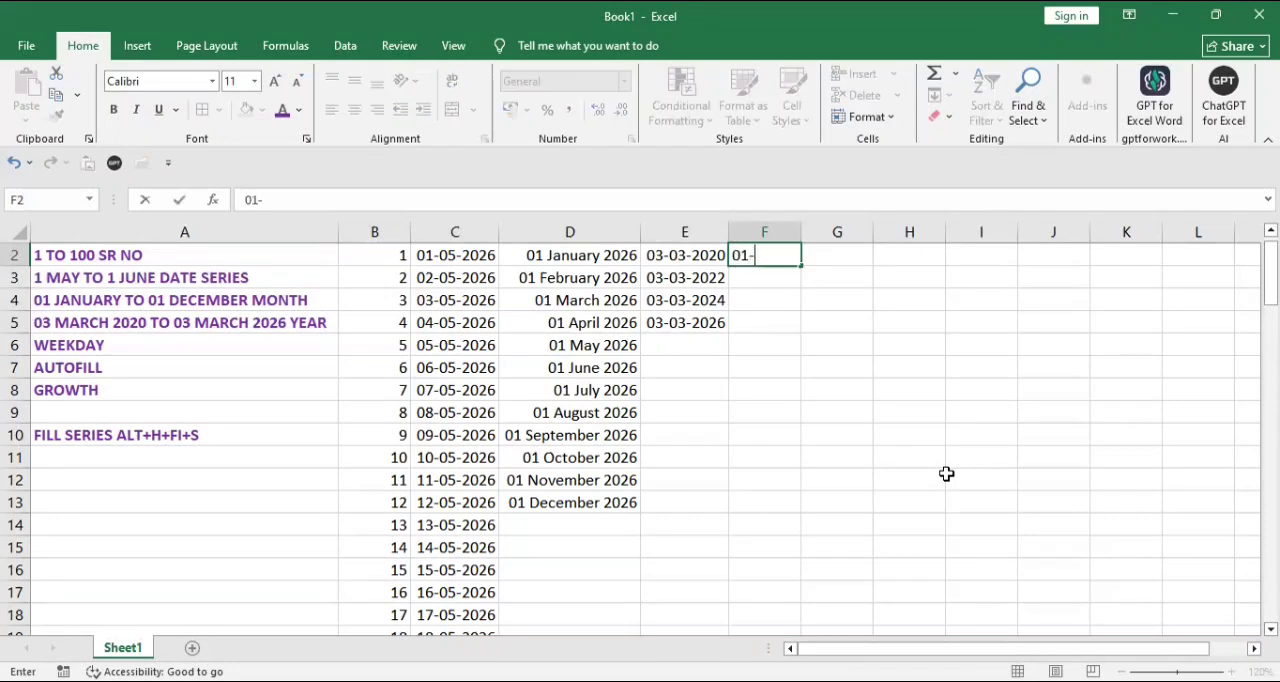
{"action": "type", "text": "06-2026"}
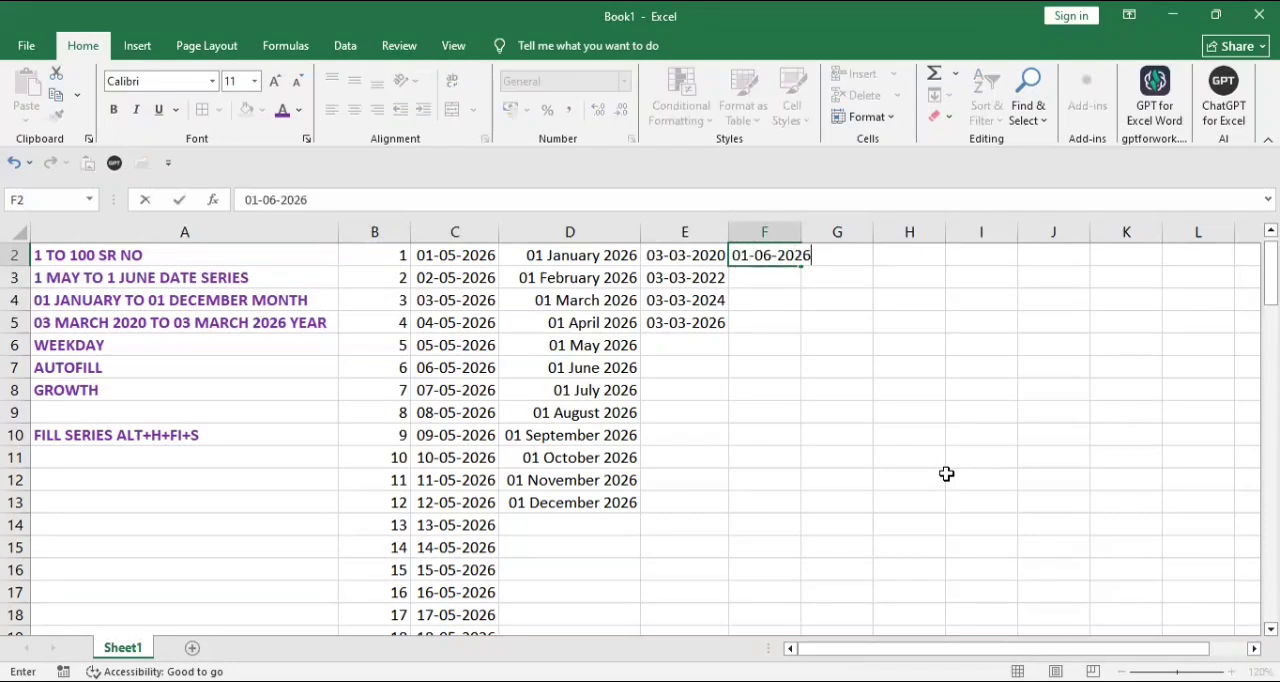
{"action": "key", "text": "Return"}
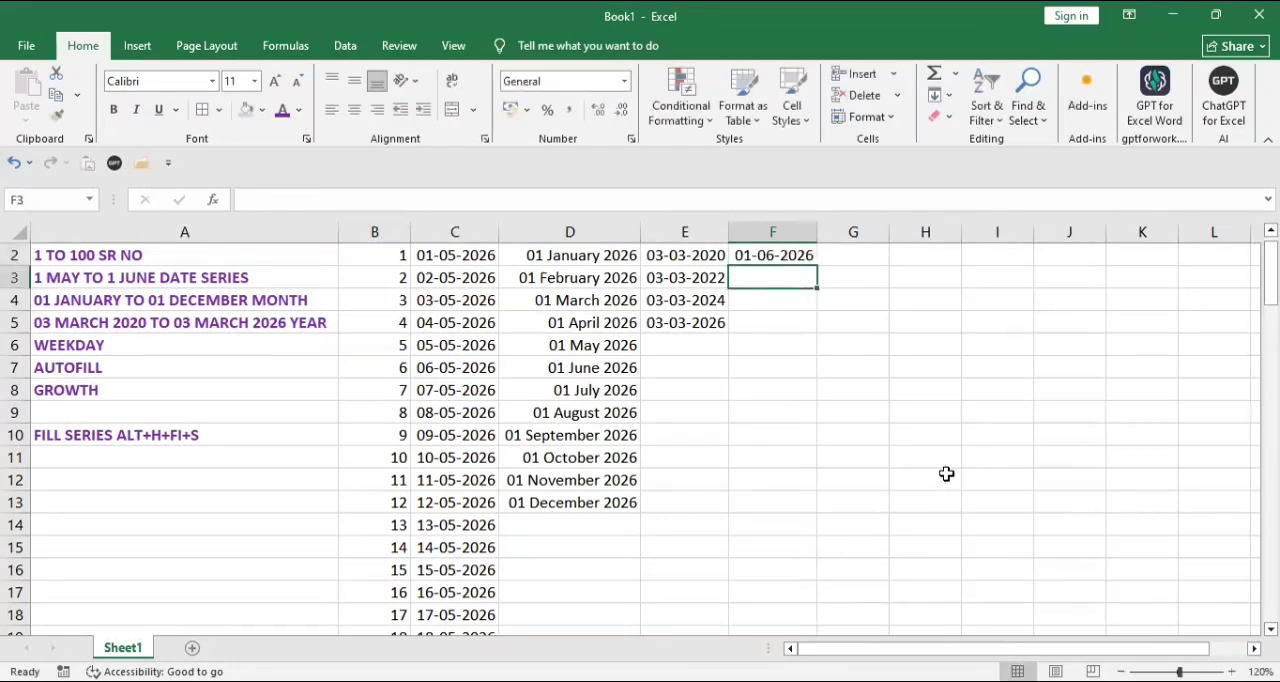
Step: Fill a weekday date series down column F from F2 with step value 1 and stop value 10-06-2026
{"action": "left_click", "coordinate": [785, 256]}
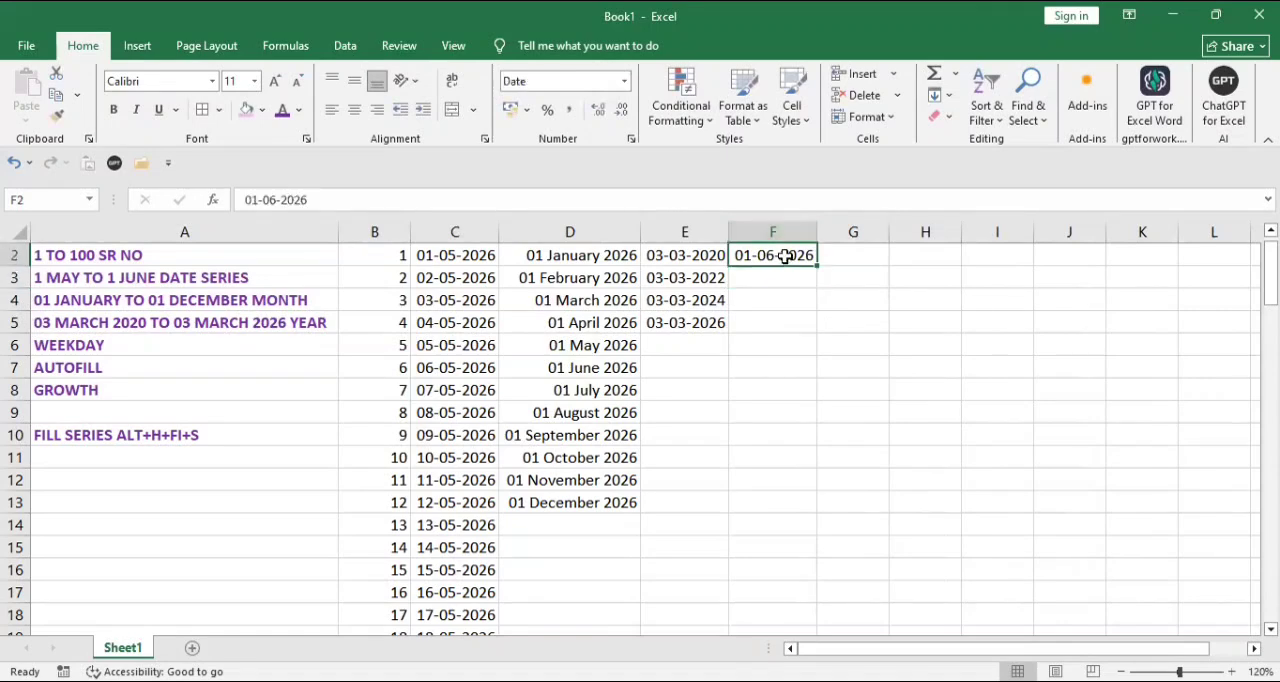
{"action": "key", "text": "alt+h"}
{"action": "key", "text": "f"}
{"action": "key", "text": "i"}
{"action": "left_click", "coordinate": [968, 231]}
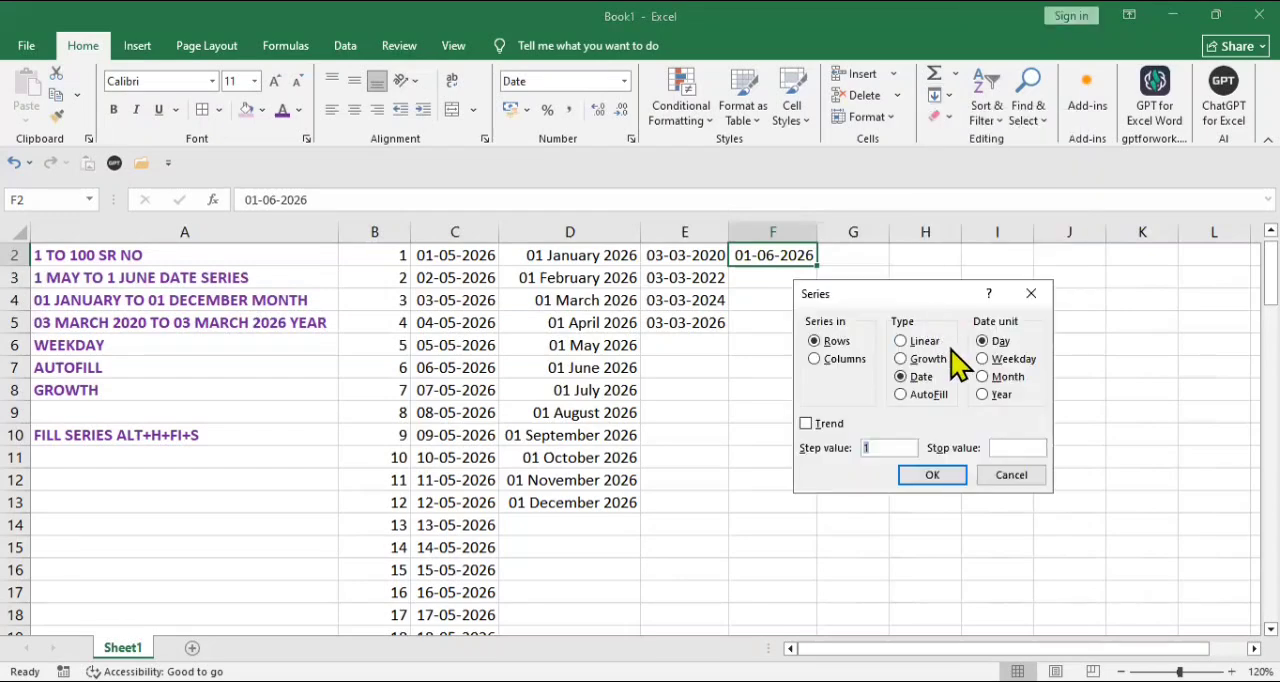
{"action": "left_click", "coordinate": [1012, 359]}
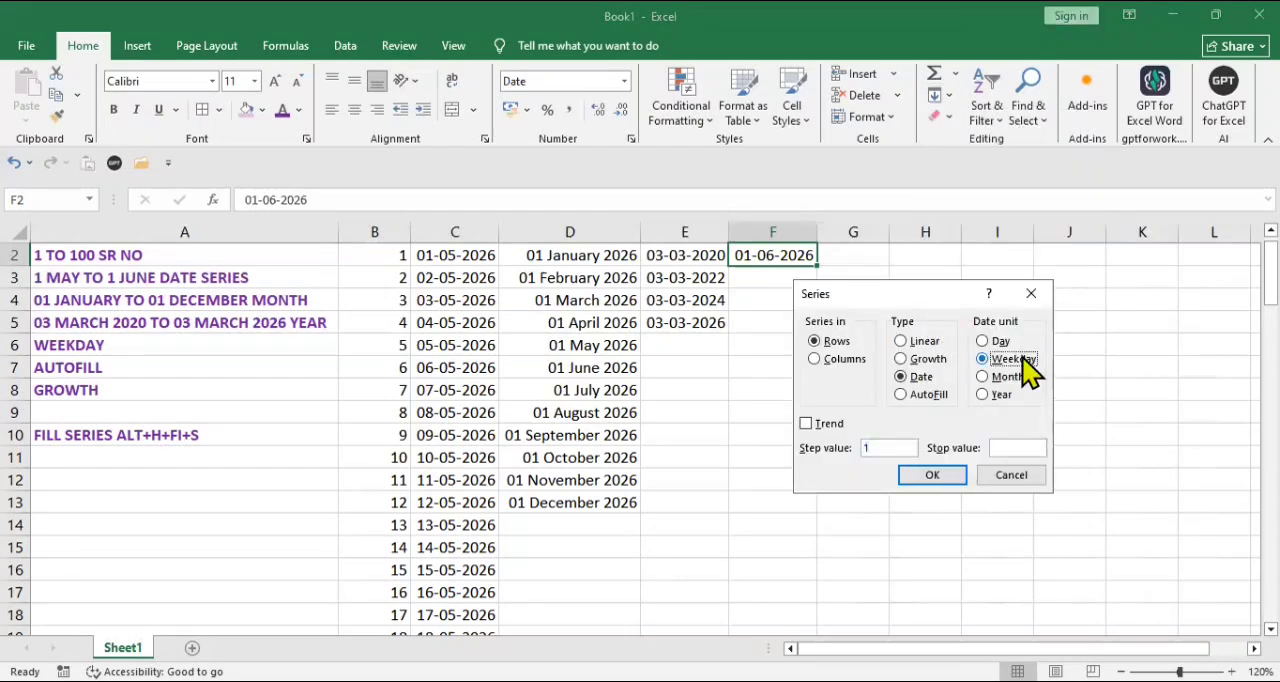
{"action": "left_click", "coordinate": [862, 360]}
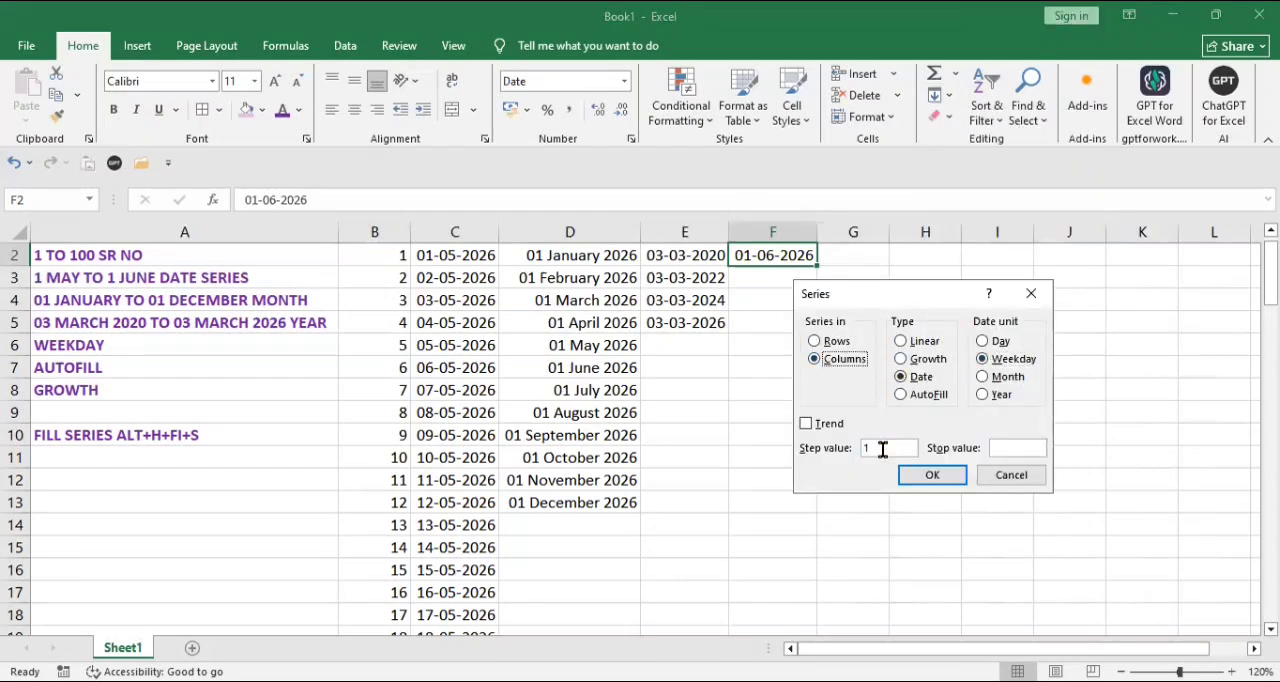
{"action": "left_click", "coordinate": [1021, 446]}
{"action": "type", "text": "10-06-2026"}
{"action": "left_click", "coordinate": [952, 479]}
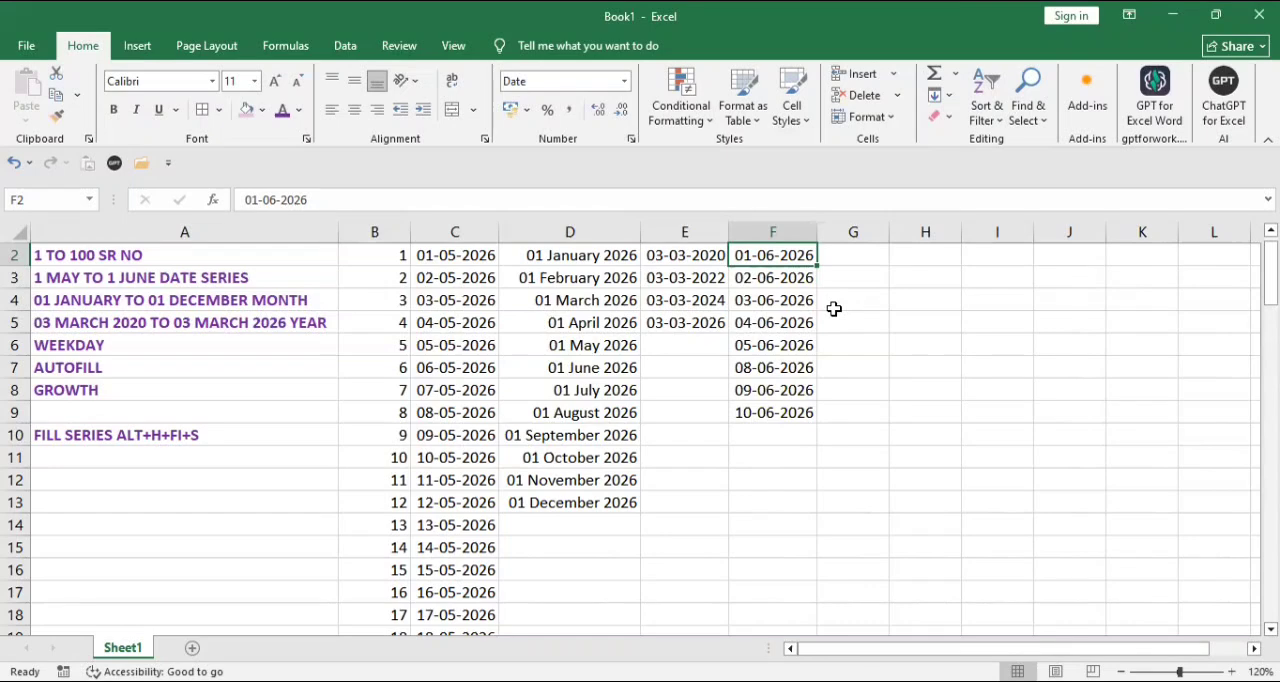
Step: Enter the item names PROJECTOR, SPEAKER, PRINTER and MOUSE in cells G2 to G5
{"action": "left_click", "coordinate": [851, 257]}
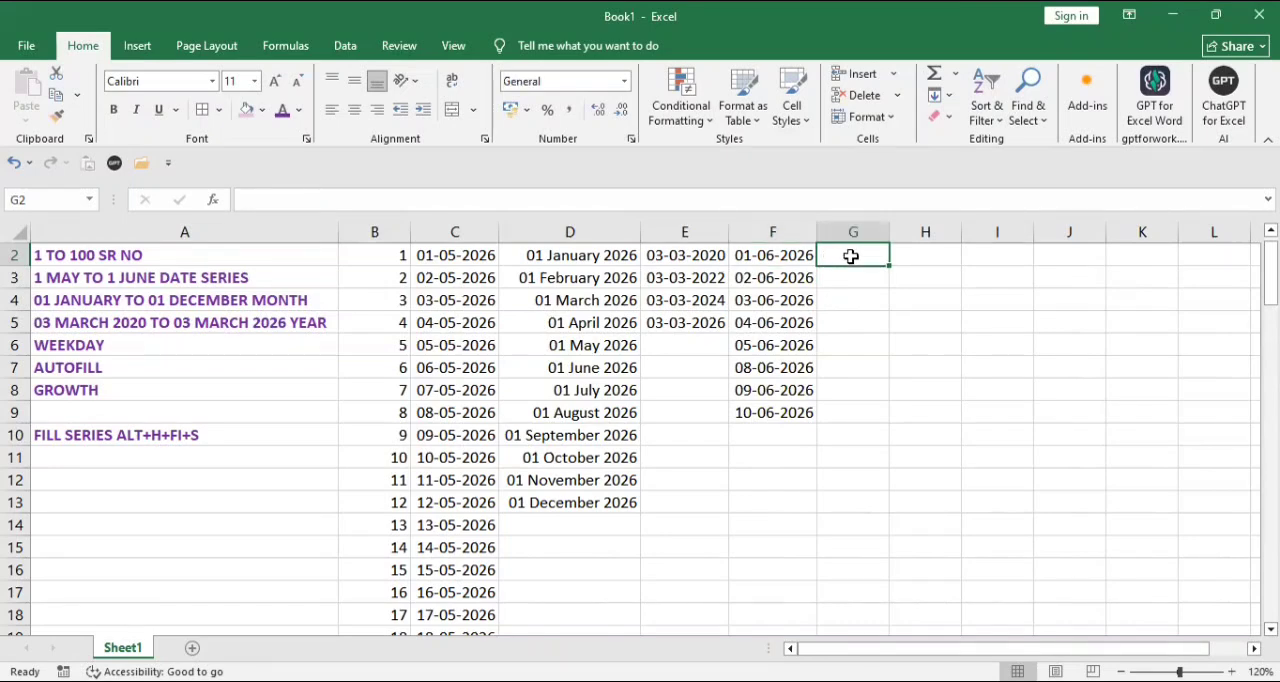
{"action": "type", "text": "PRO"}
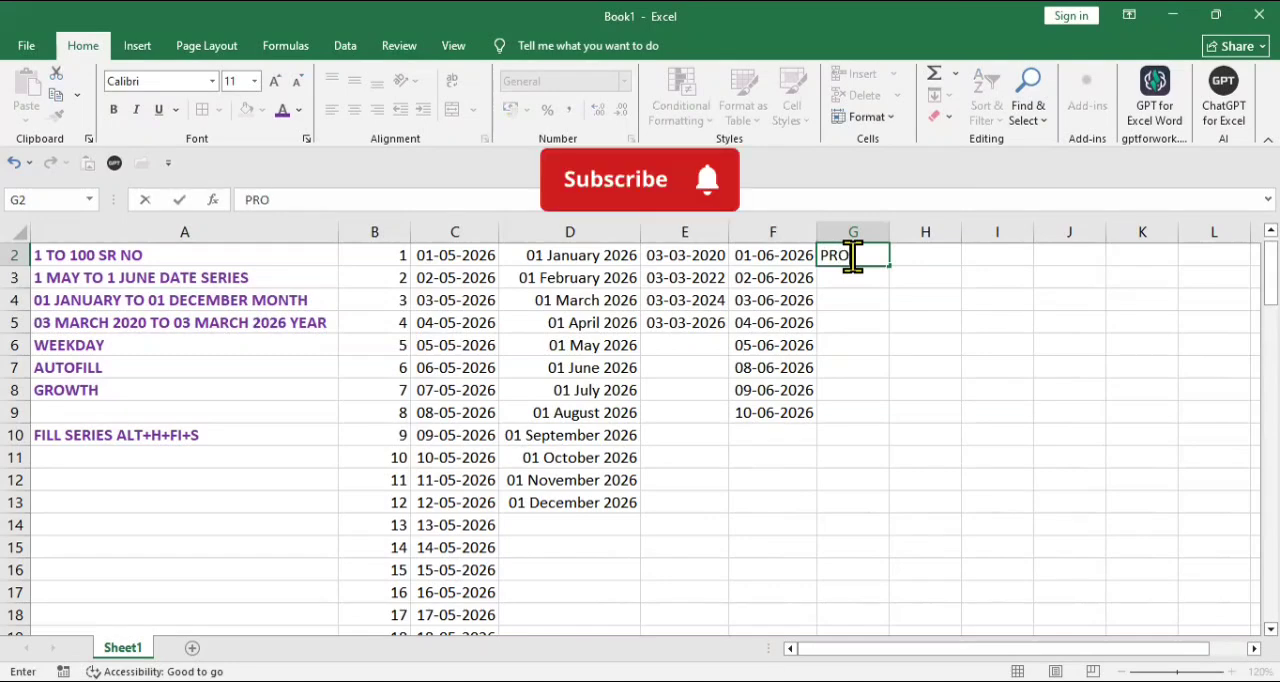
{"action": "type", "text": "JECTOR"}
{"action": "key", "text": "Return"}
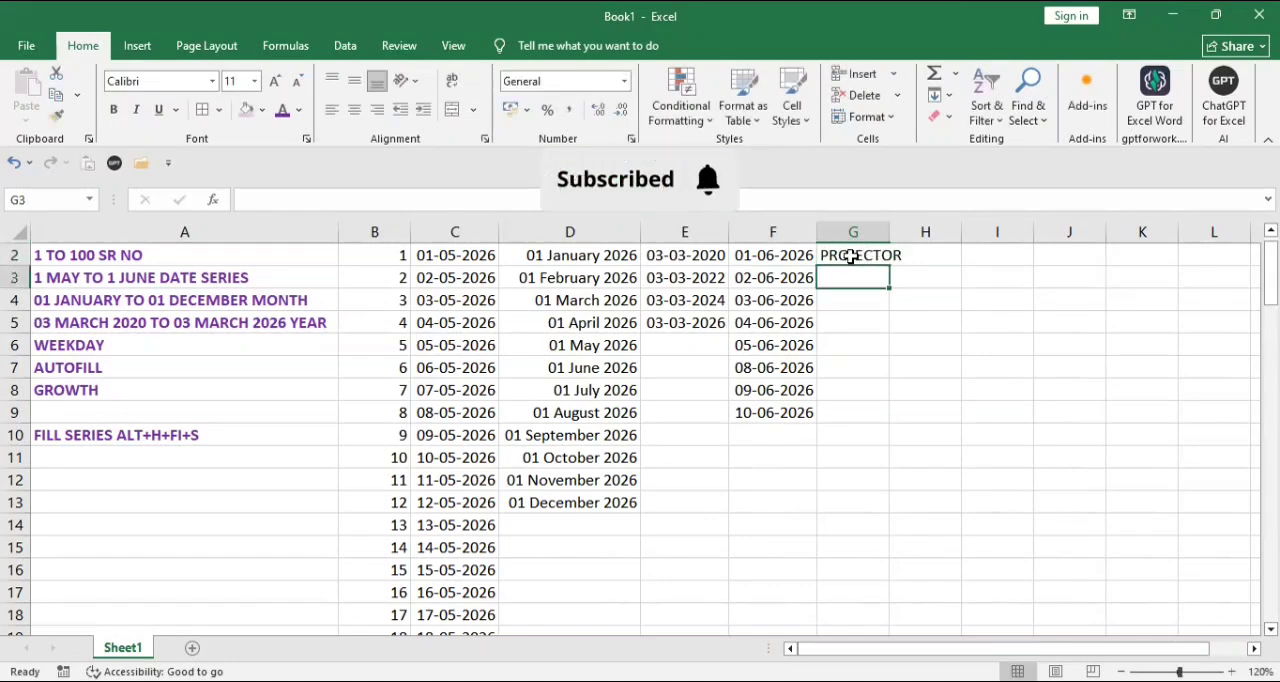
{"action": "type", "text": "SPEAK"}
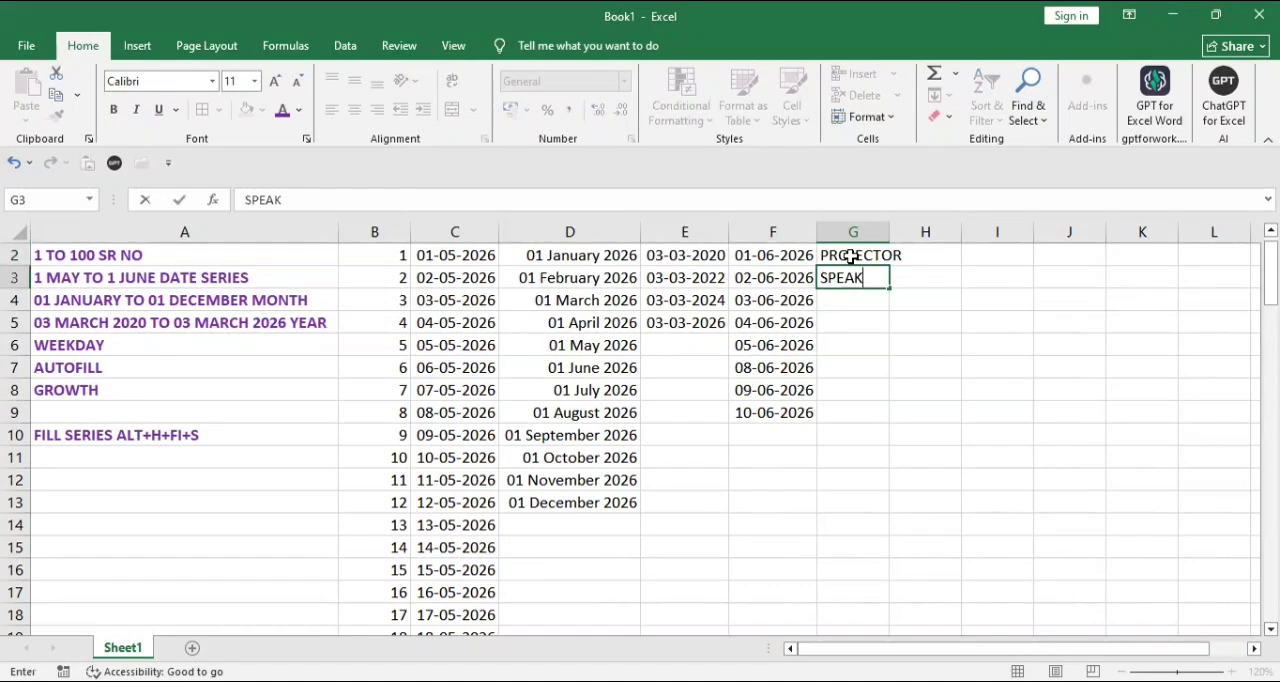
{"action": "type", "text": "ER"}
{"action": "key", "text": "Return"}
{"action": "type", "text": "PRINTE"}
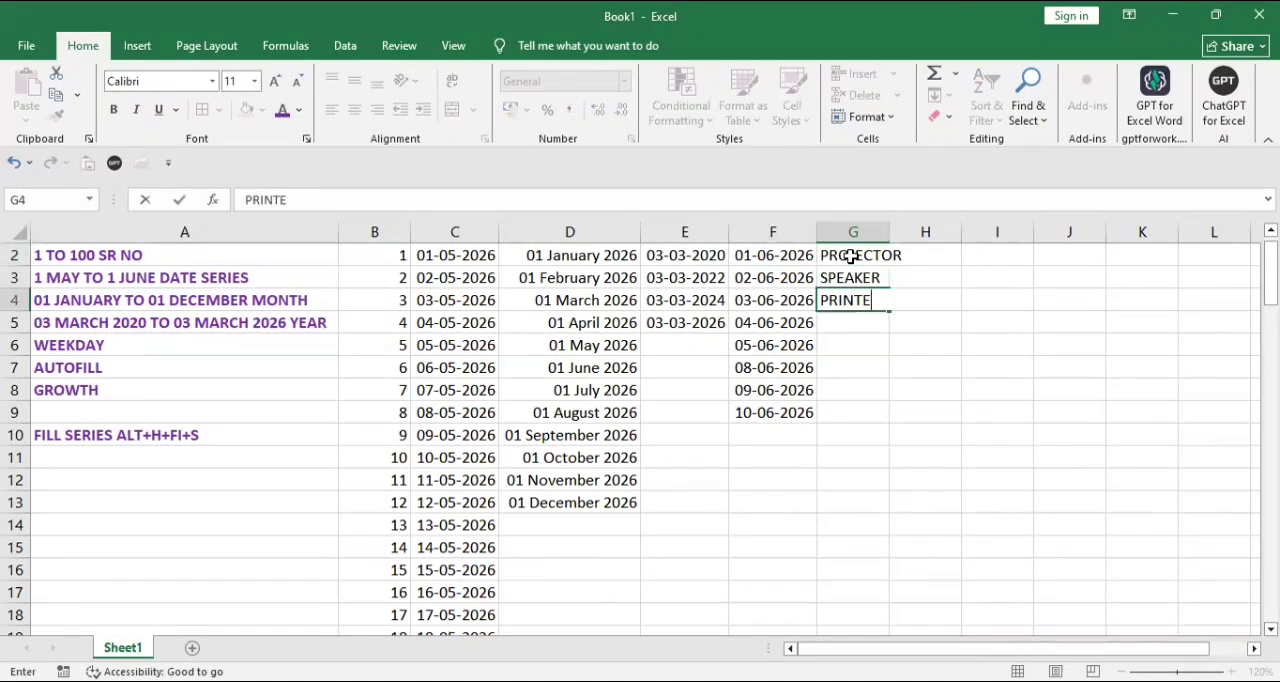
{"action": "type", "text": "R"}
{"action": "key", "text": "Return"}
{"action": "type", "text": "MO"}
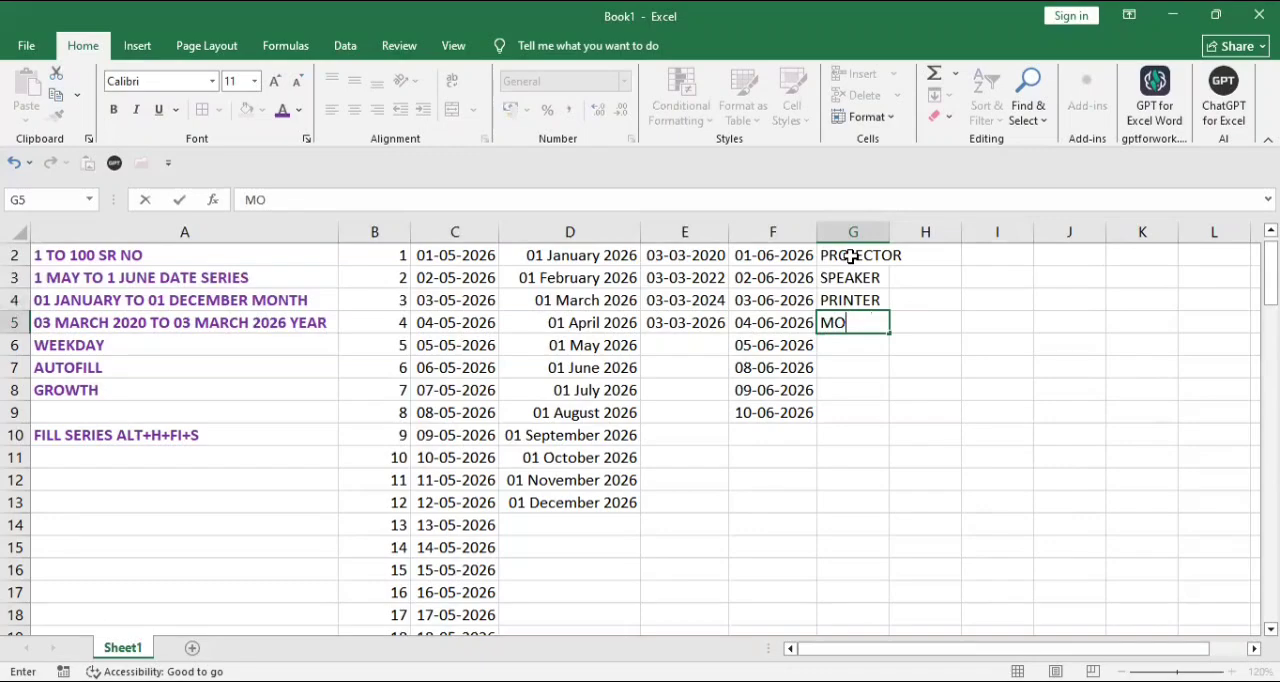
{"action": "type", "text": "USE"}
Step: Repeat the four item names down G2:G24 with an AutoFill column series and fit column G's width to its contents
{"action": "left_click", "coordinate": [852, 259]}
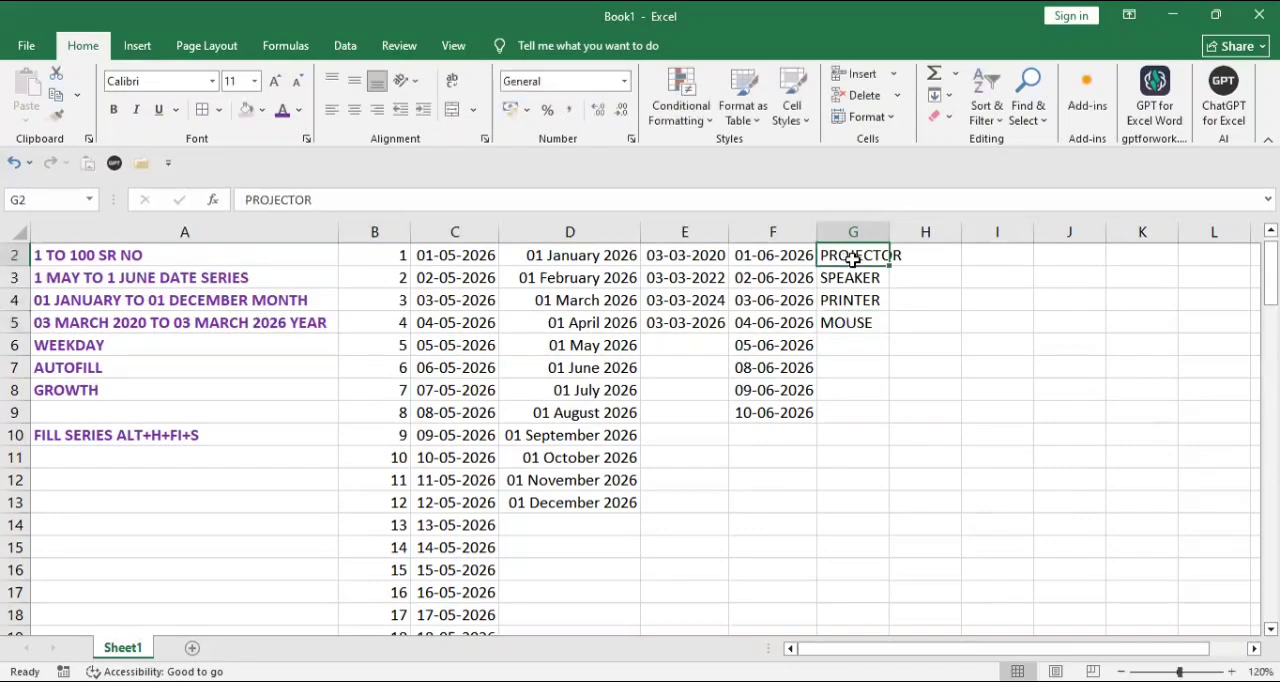
{"action": "key", "text": "shift+Down"}
{"action": "key", "text": "shift+Down"}
{"action": "key", "text": "shift+Down"}
{"action": "key", "text": "shift+Down"}
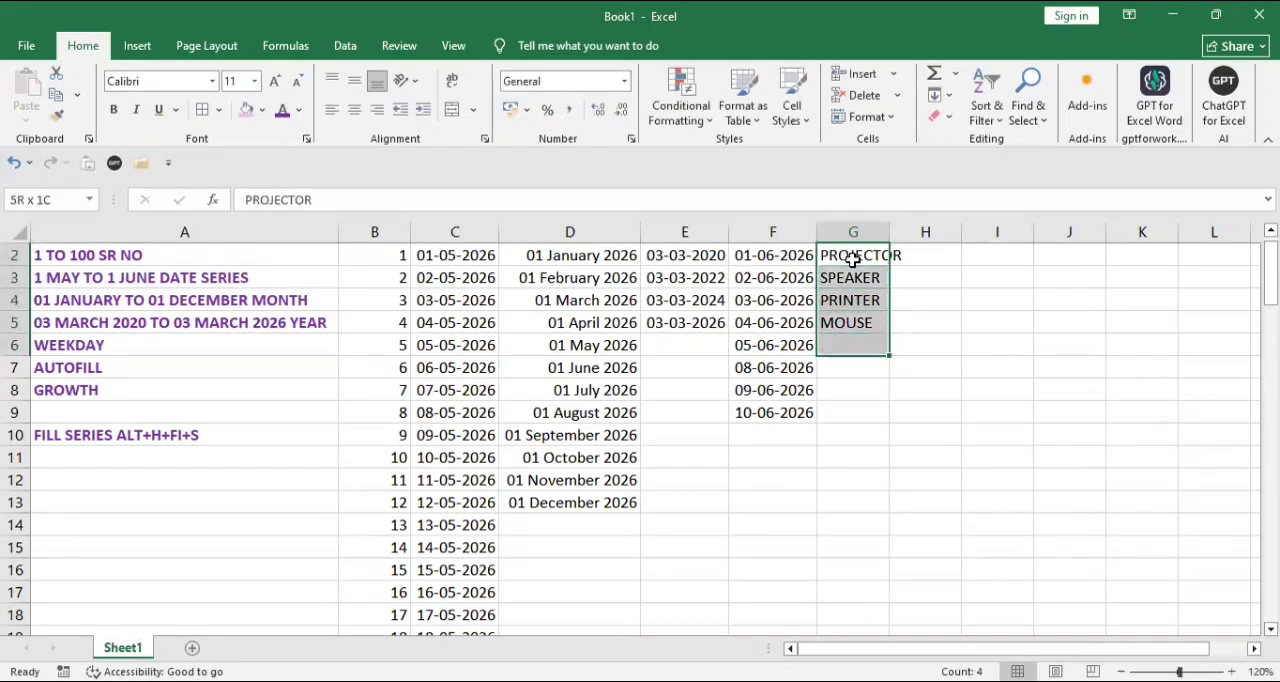
{"action": "key", "text": "shift+Down"}
{"action": "key", "text": "shift+Down"}
{"action": "key", "text": "shift+Down"}
{"action": "key", "text": "shift+Down"}
{"action": "key", "text": "shift+Down"}
{"action": "key", "text": "shift+Down"}
{"action": "key", "text": "shift+Down"}
{"action": "key", "text": "shift+Down"}
{"action": "key", "text": "shift+Down"}
{"action": "key", "text": "shift+Down"}
{"action": "key", "text": "shift+Down"}
{"action": "key", "text": "shift+Down"}
{"action": "key", "text": "shift+Down"}
{"action": "key", "text": "shift+Down"}
{"action": "key", "text": "shift+Down"}
{"action": "key", "text": "shift+Down"}
{"action": "key", "text": "shift+Down"}
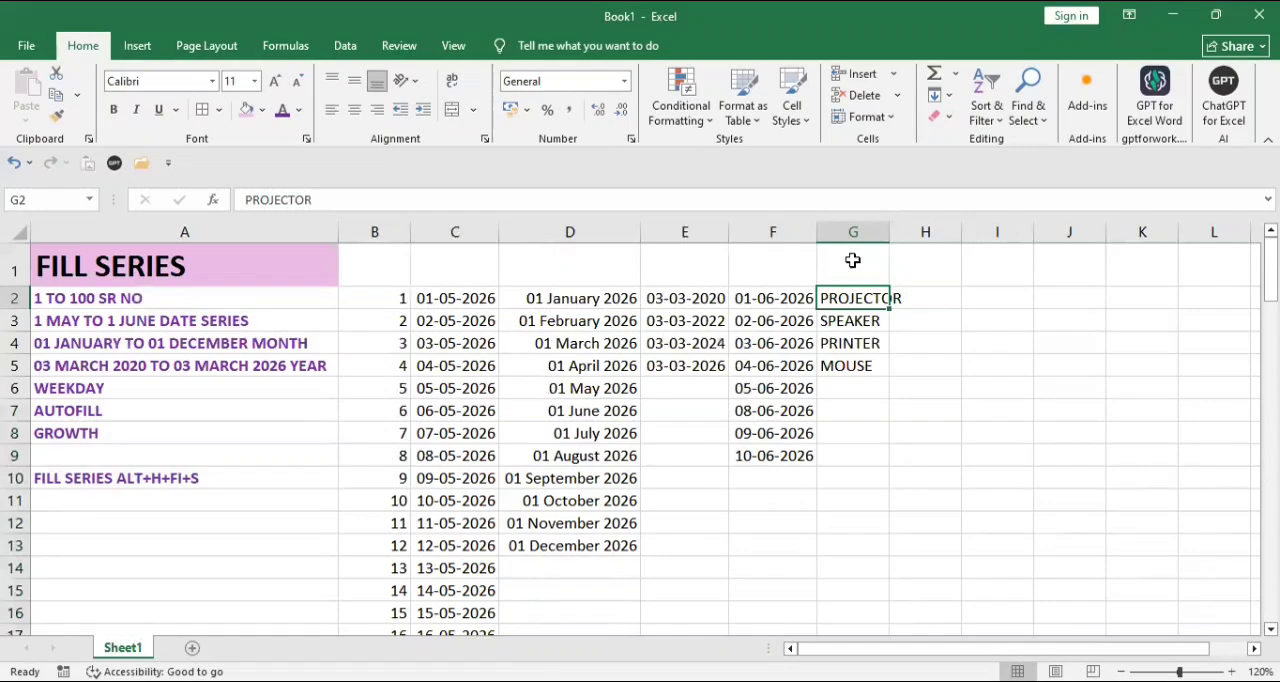
{"action": "key", "text": "shift+Down"}
{"action": "key", "text": "shift+Down"}
{"action": "key", "text": "shift+Down"}
{"action": "key", "text": "shift+Down"}
{"action": "key", "text": "shift+Down"}
{"action": "key", "text": "shift+Down"}
{"action": "key", "text": "shift+Down"}
{"action": "key", "text": "shift+Down"}
{"action": "key", "text": "shift+Down"}
{"action": "key", "text": "shift+Down"}
{"action": "key", "text": "shift+Down"}
{"action": "key", "text": "shift+Down"}
{"action": "key", "text": "shift+Down"}
{"action": "key", "text": "shift+Down"}
{"action": "key", "text": "shift+Down"}
{"action": "key", "text": "shift+Down"}
{"action": "key", "text": "shift+Down"}
{"action": "key", "text": "shift+Down"}
{"action": "key", "text": "shift+Down"}
{"action": "key", "text": "shift+Down"}
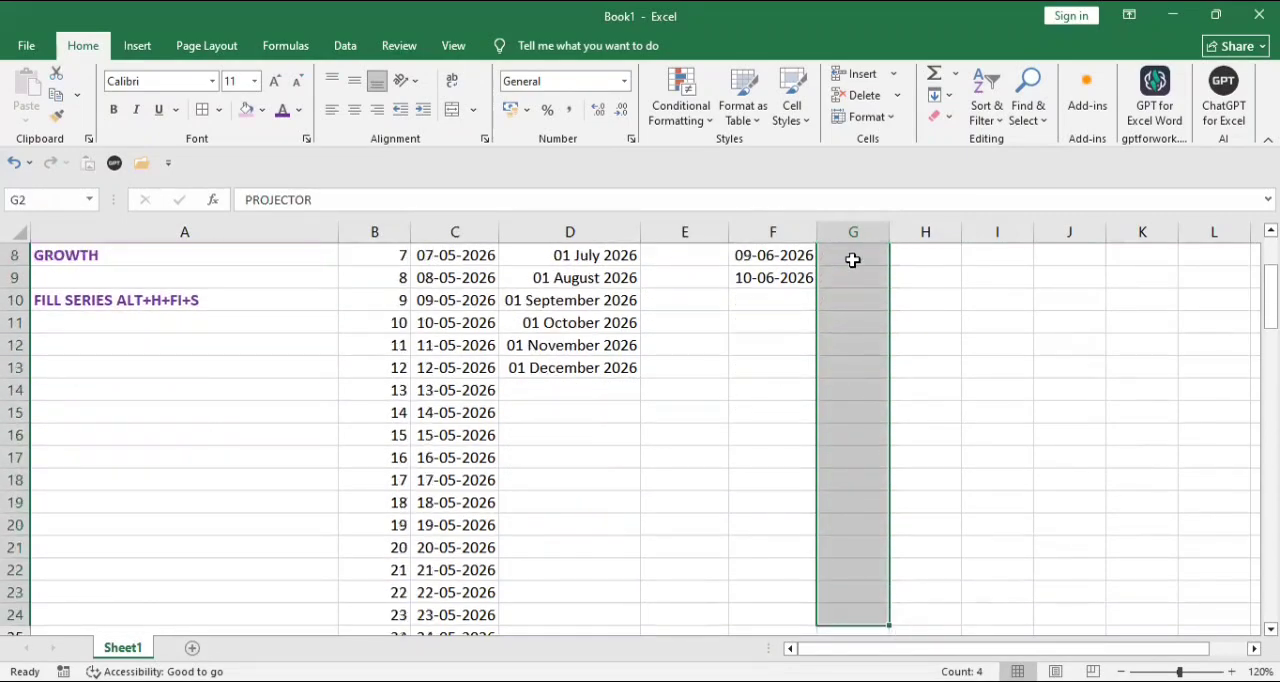
{"action": "left_click", "coordinate": [945, 95]}
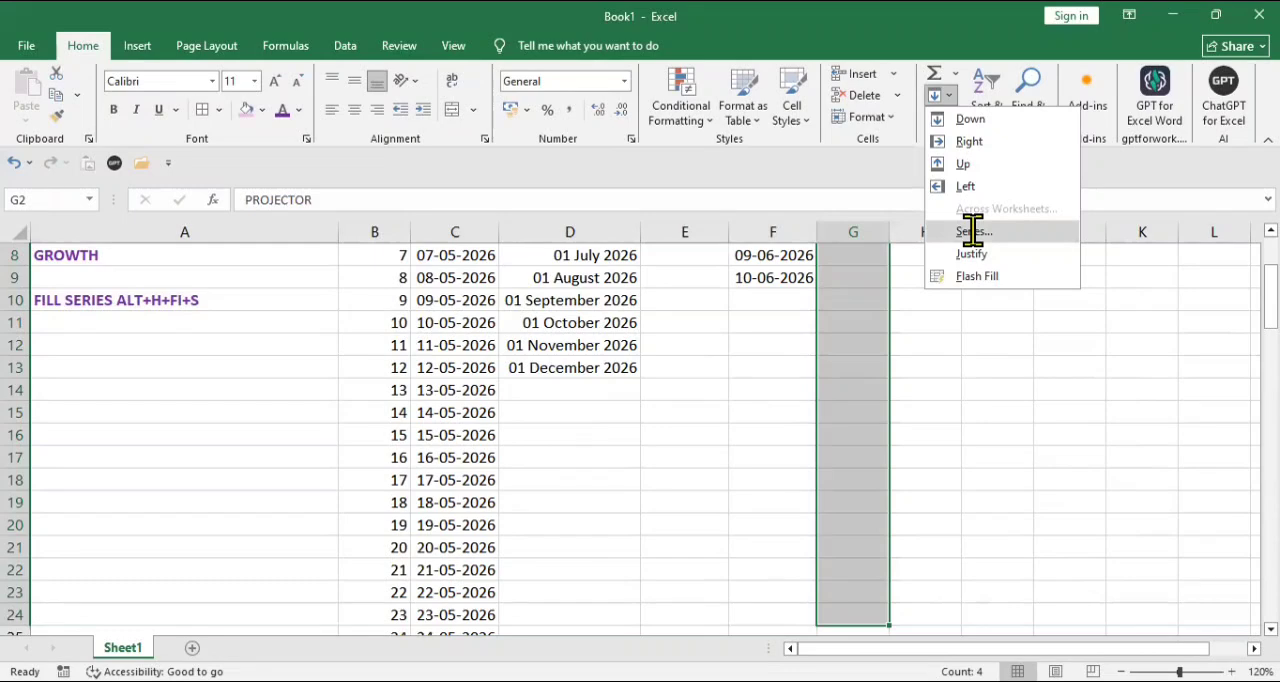
{"action": "left_click", "coordinate": [973, 231]}
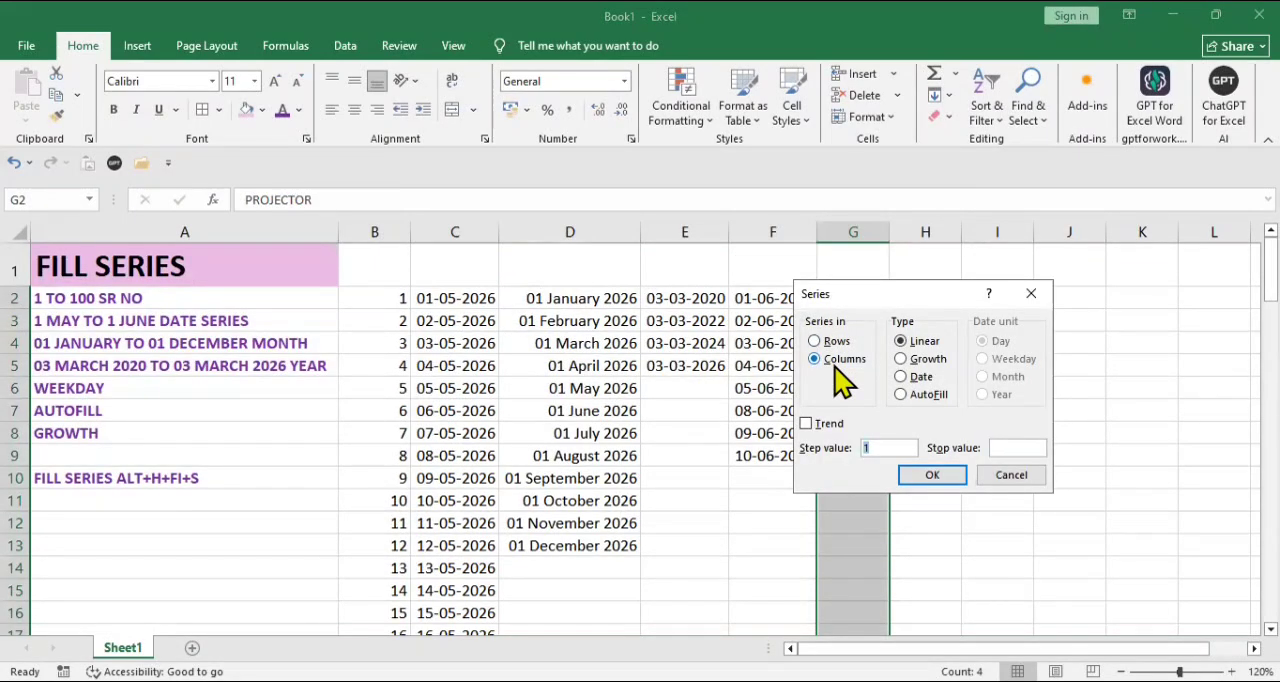
{"action": "left_click", "coordinate": [926, 395]}
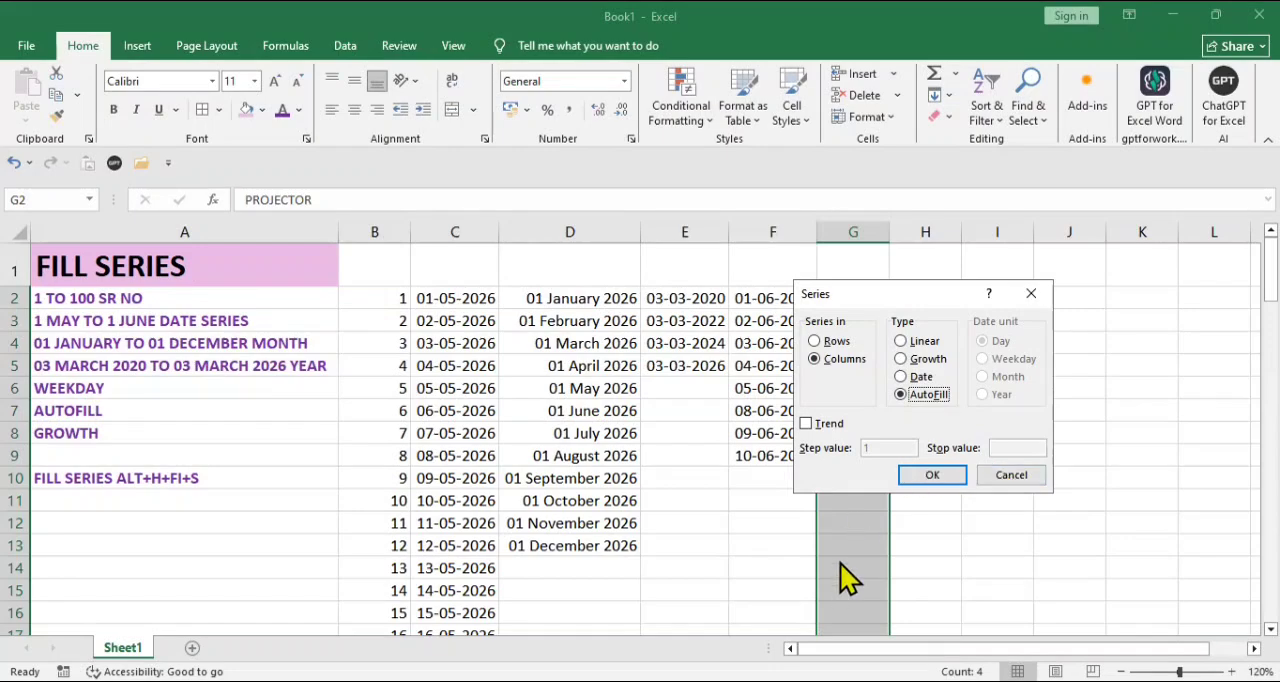
{"action": "left_click", "coordinate": [936, 478]}
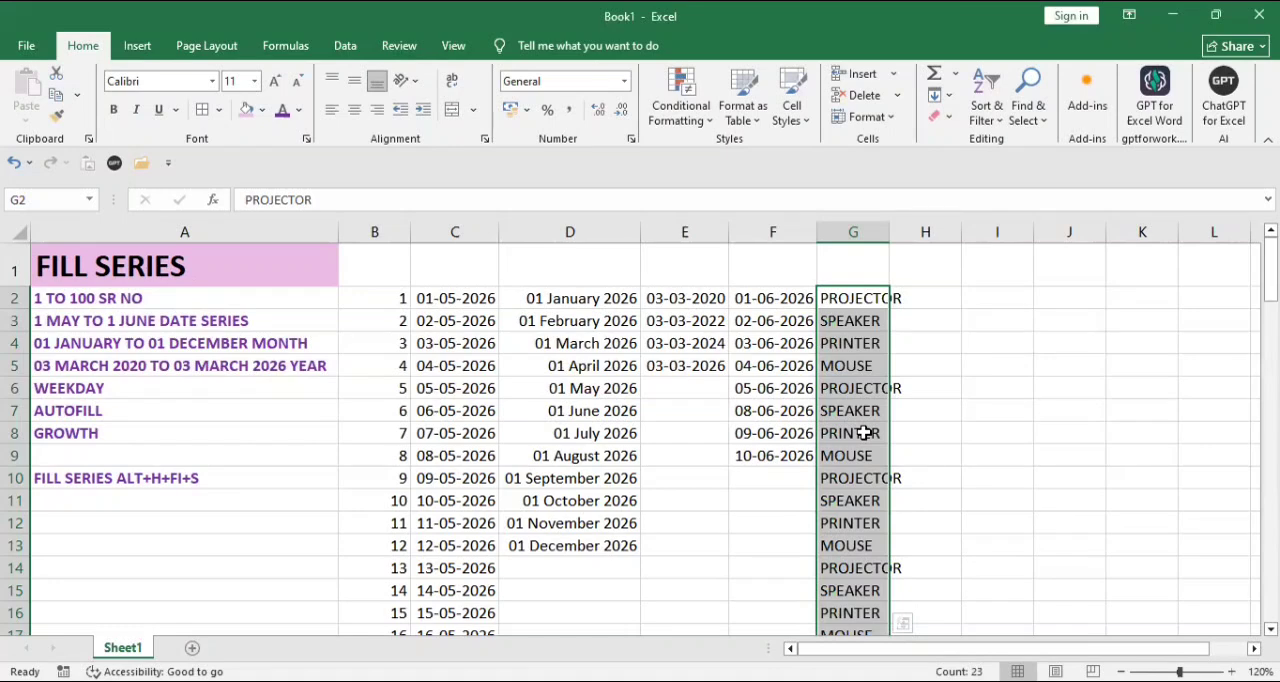
{"action": "left_click", "coordinate": [931, 295]}
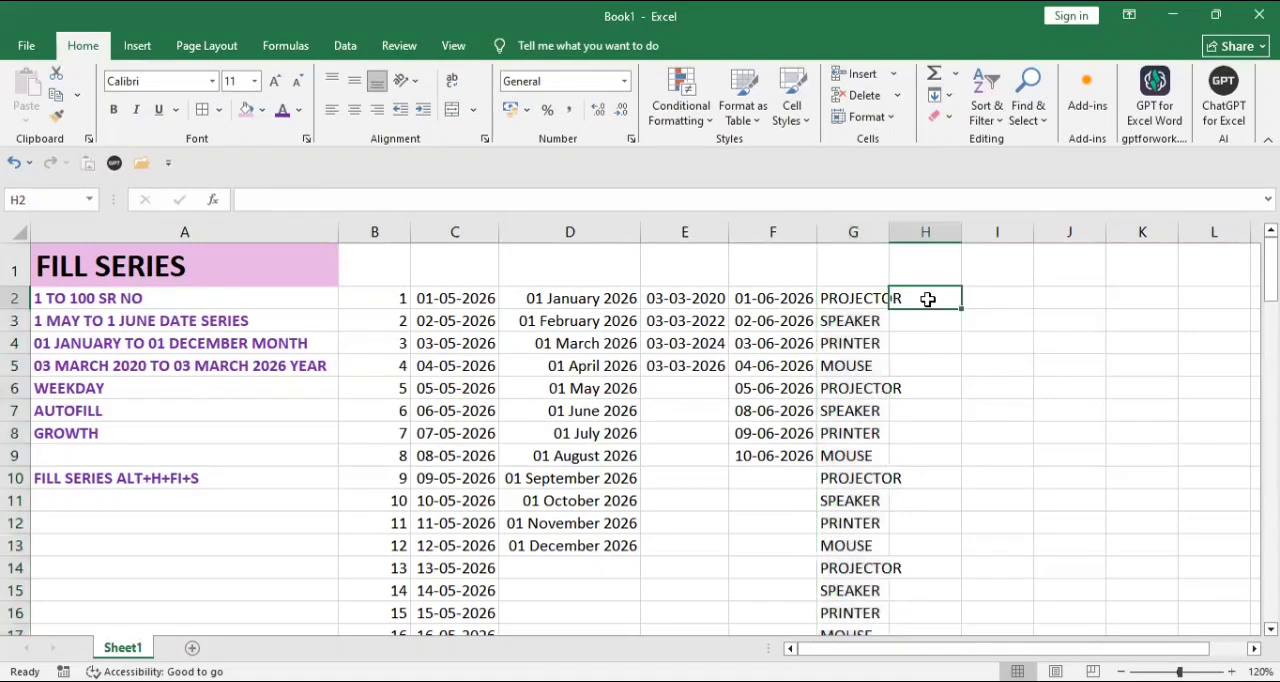
{"action": "double_click", "coordinate": [888, 226]}
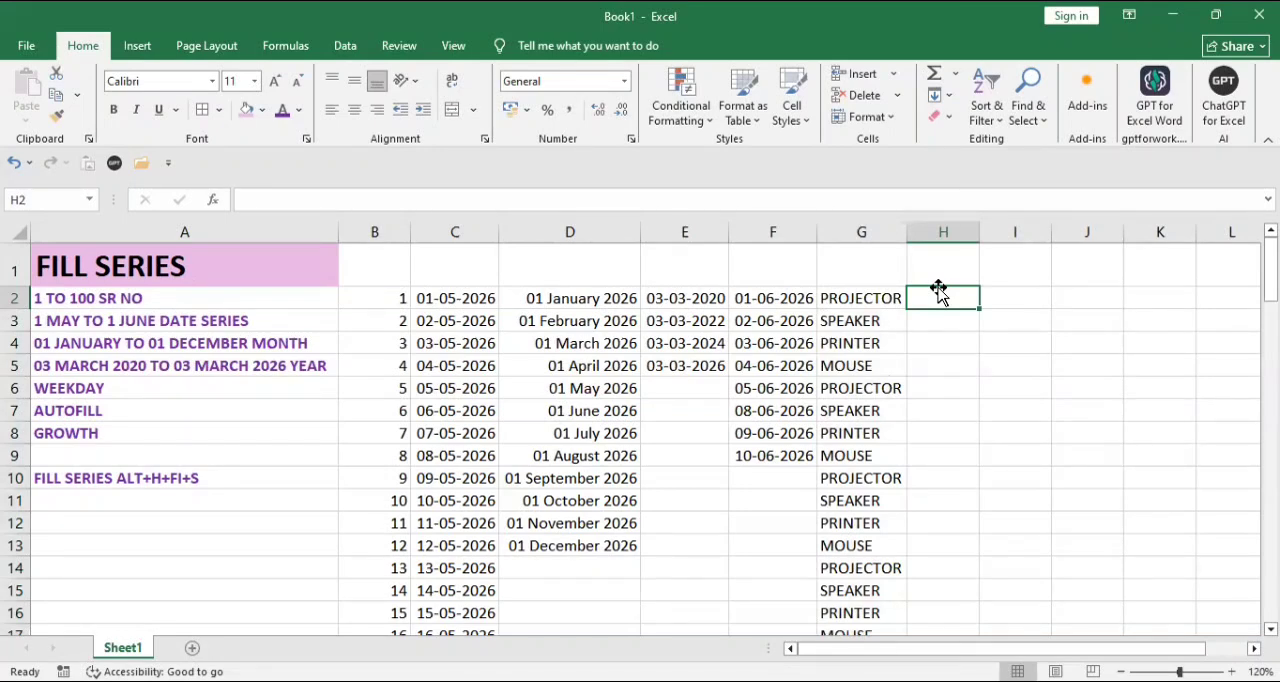
Step: Enter the start value 2 in cell H2 and set its number format to General
{"action": "type", "text": "2"}
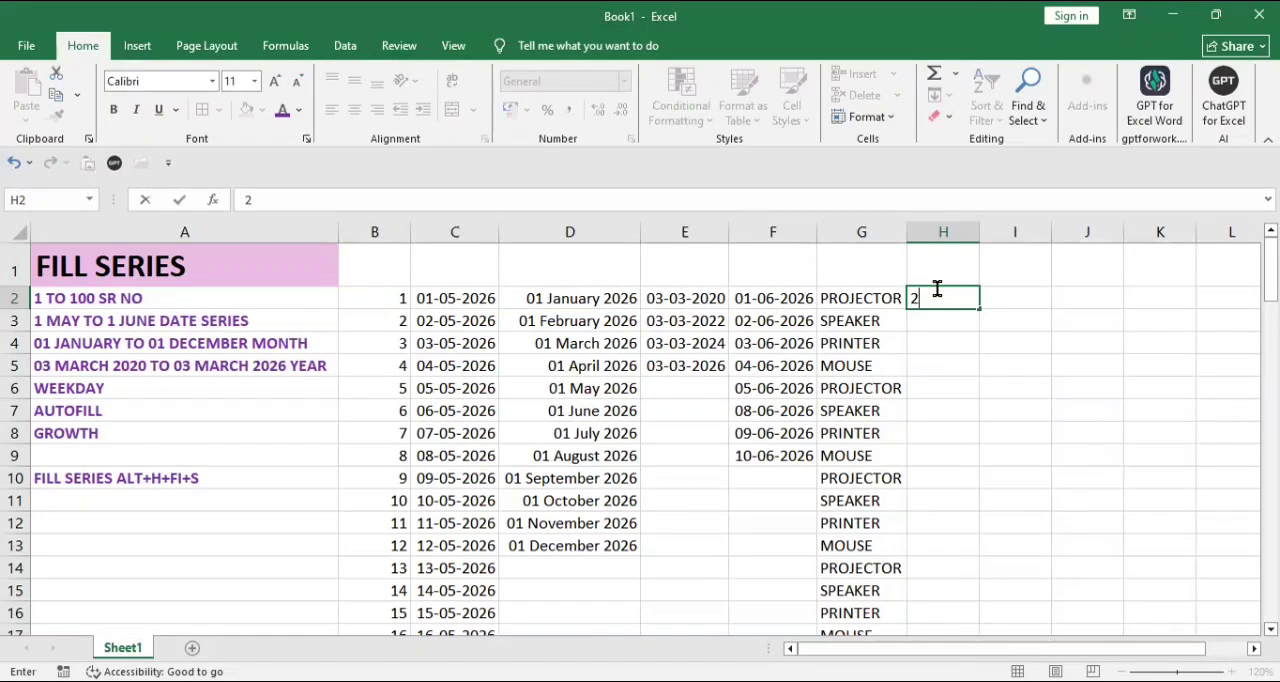
{"action": "key", "text": "ctrl+Return"}
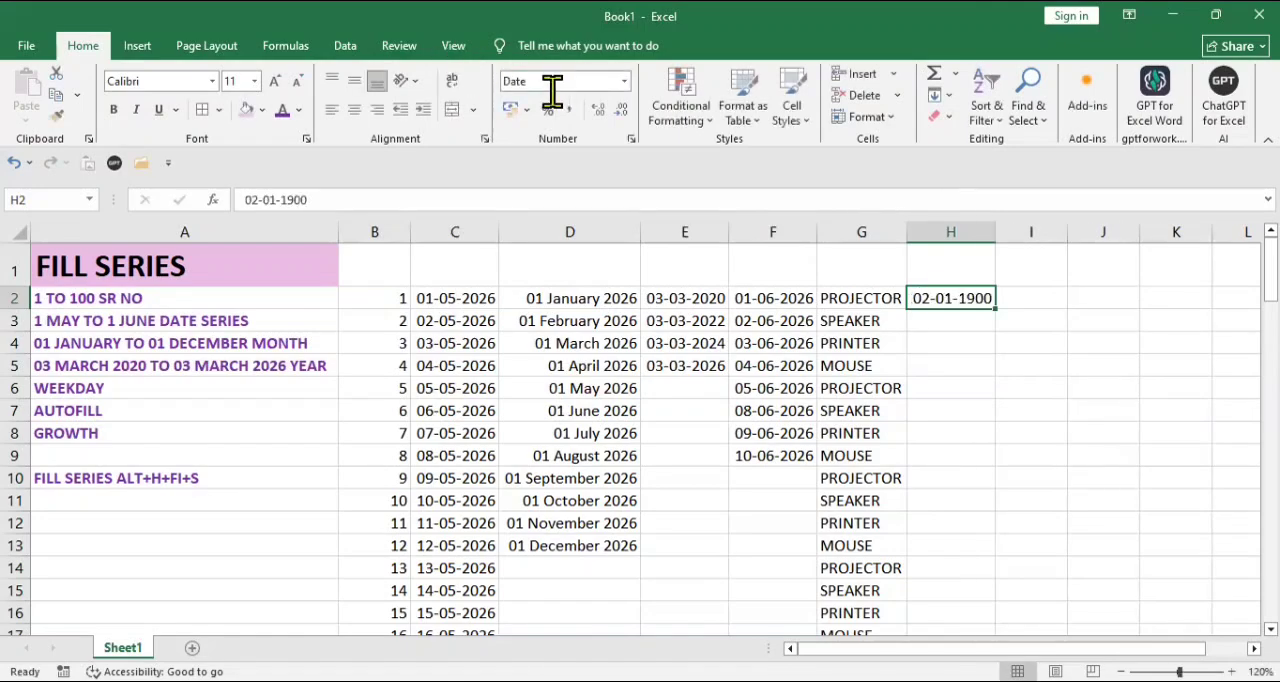
{"action": "left_click", "coordinate": [624, 82]}
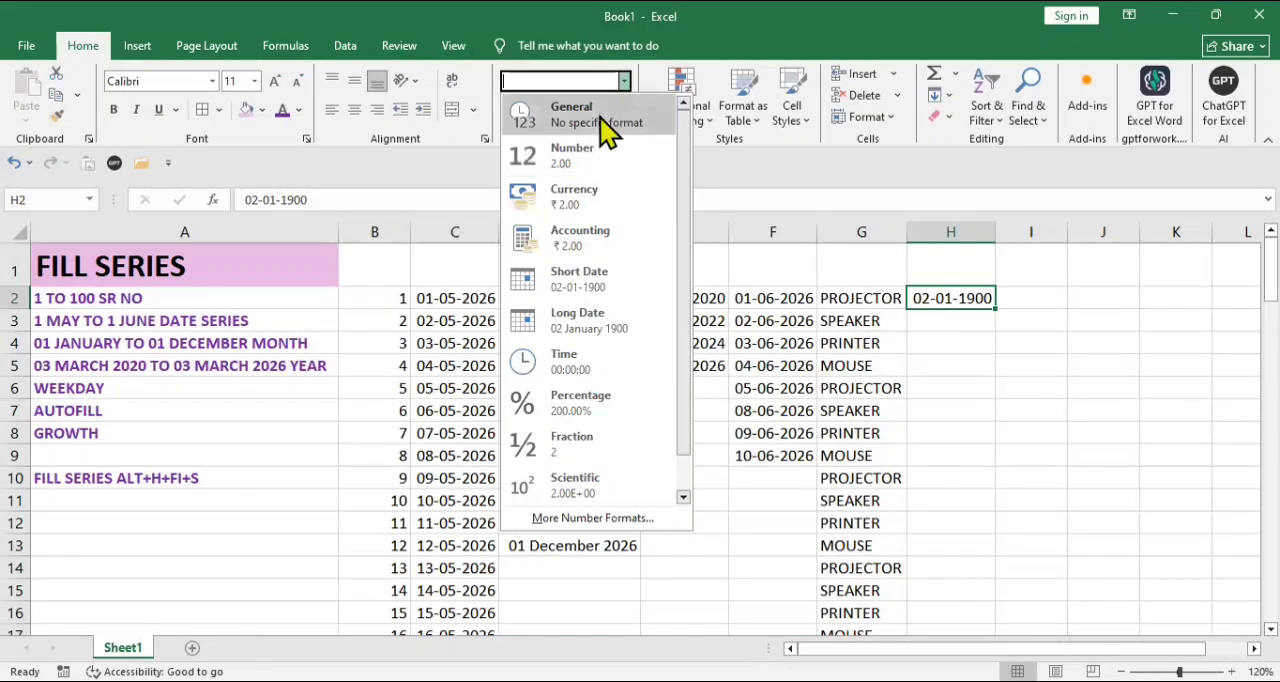
{"action": "left_click", "coordinate": [608, 124]}
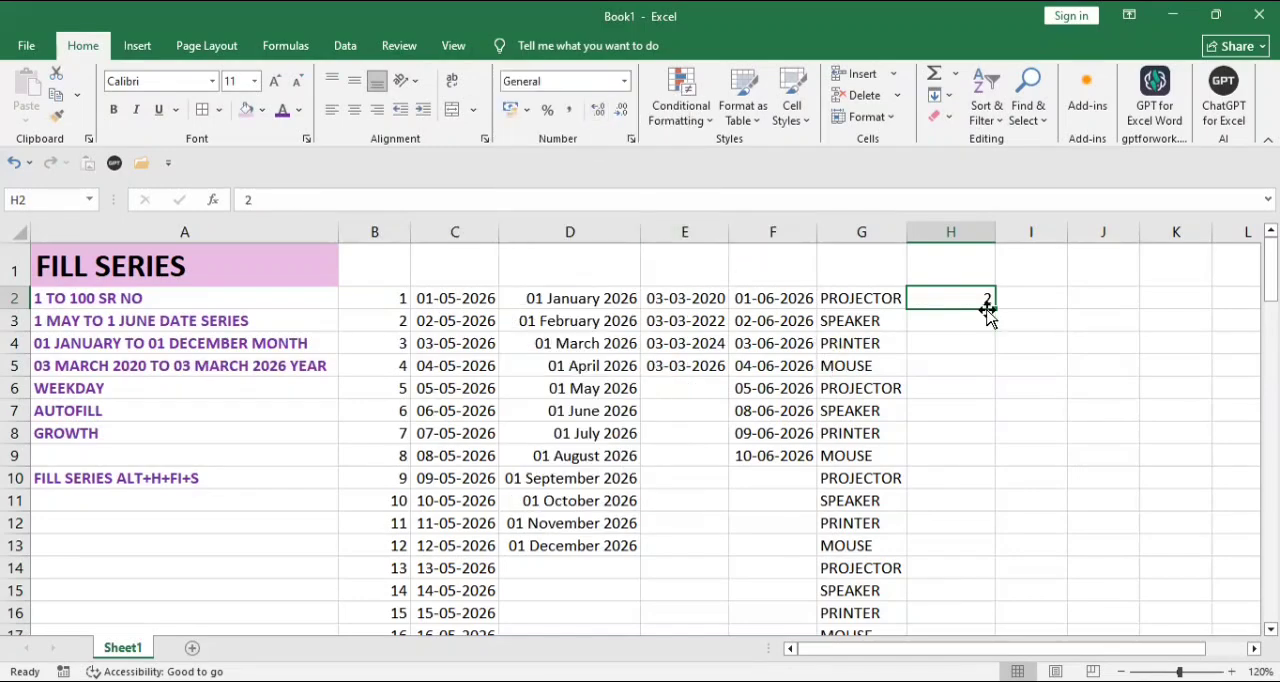
Step: Fill a growth series down column H from H2 to H8 with step value 2
{"action": "left_click", "coordinate": [951, 97]}
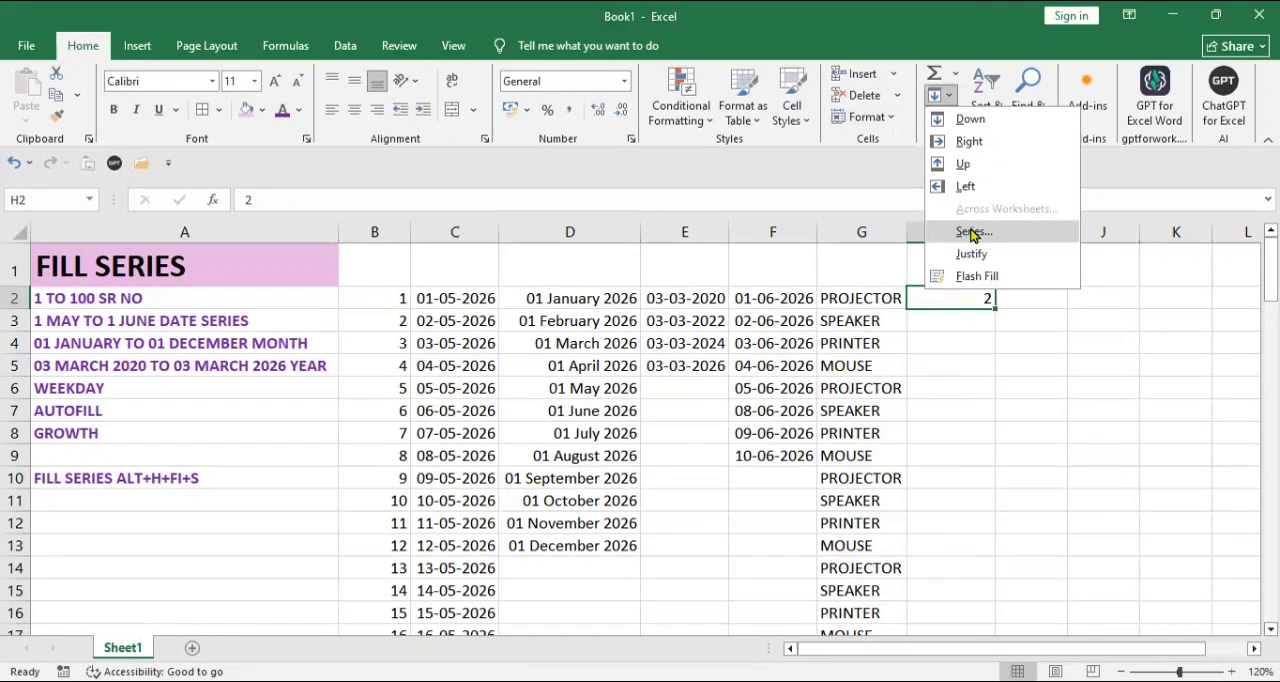
{"action": "left_click", "coordinate": [972, 232]}
{"action": "left_click", "coordinate": [826, 360]}
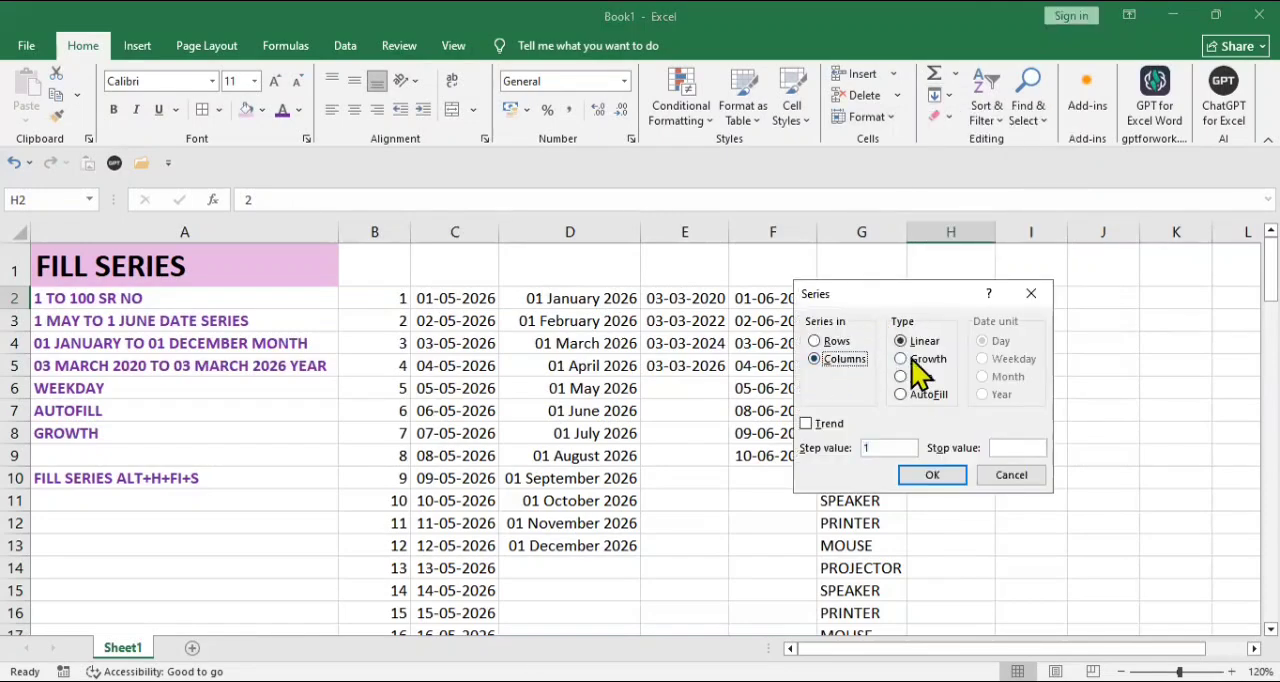
{"action": "left_click", "coordinate": [912, 360]}
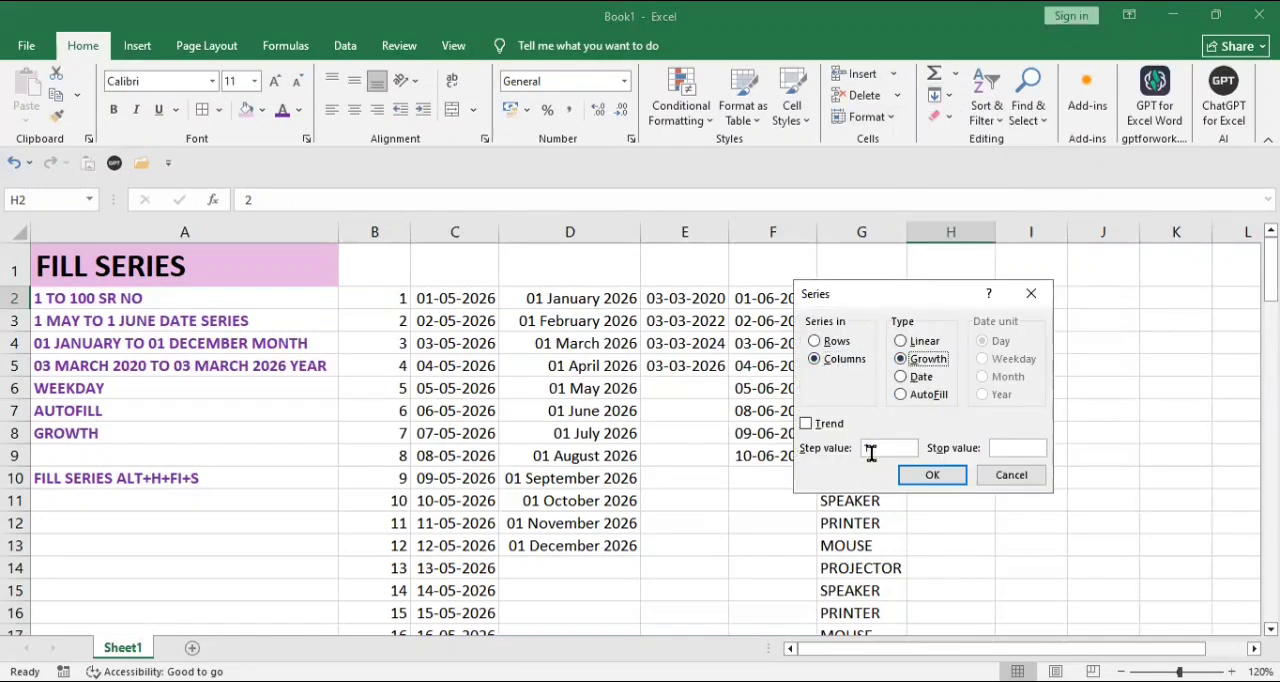
{"action": "left_click", "coordinate": [879, 448]}
{"action": "key", "text": "BackSpace"}
{"action": "type", "text": "2"}
{"action": "left_click", "coordinate": [932, 474]}
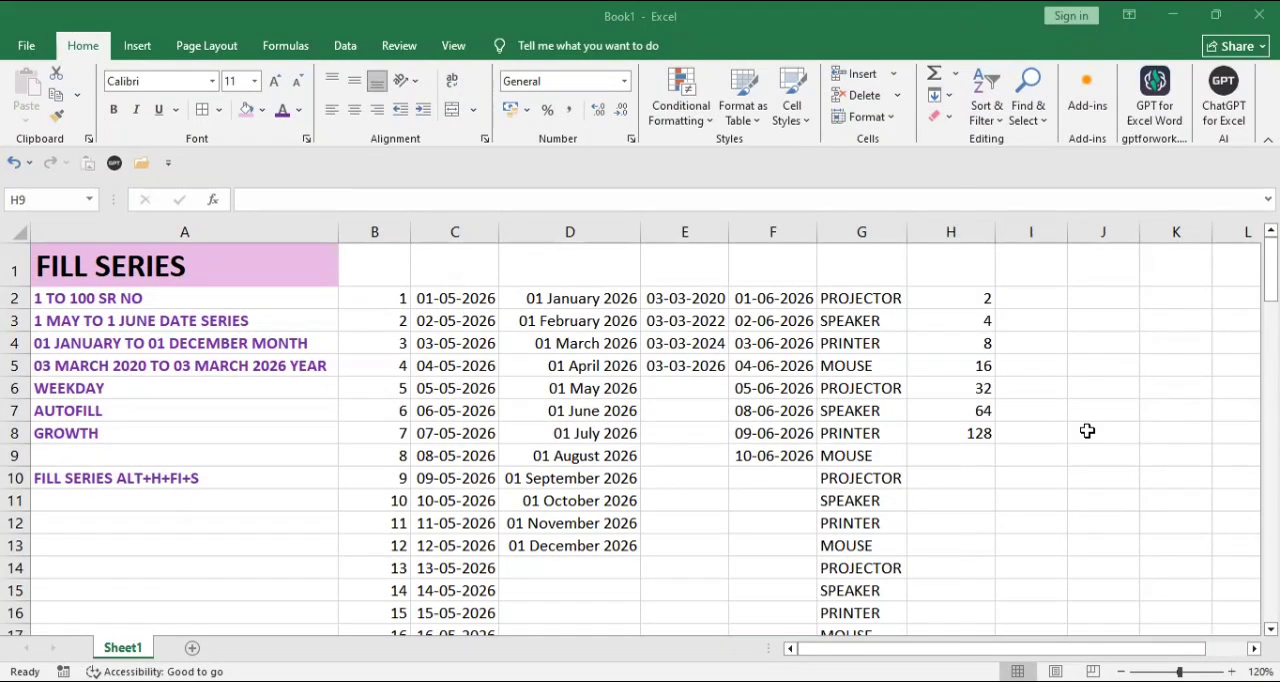